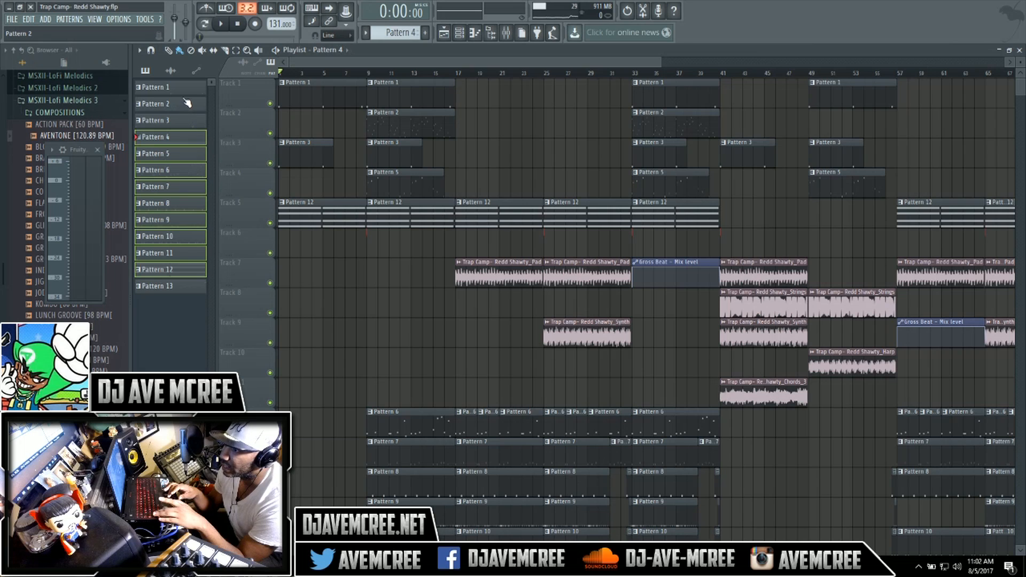
Select all patterns from Pattern 1 to Pattern 13 in the picker and give them random colors
{"action": "left_click", "coordinate": [184, 95]}
{"action": "key", "text": "F4"}
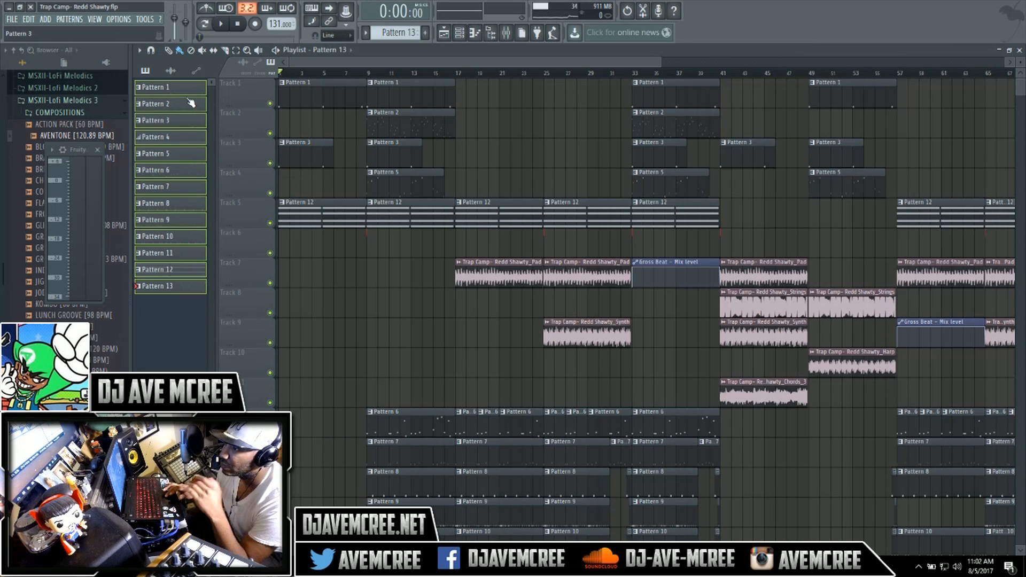
{"action": "right_click", "coordinate": [188, 97]}
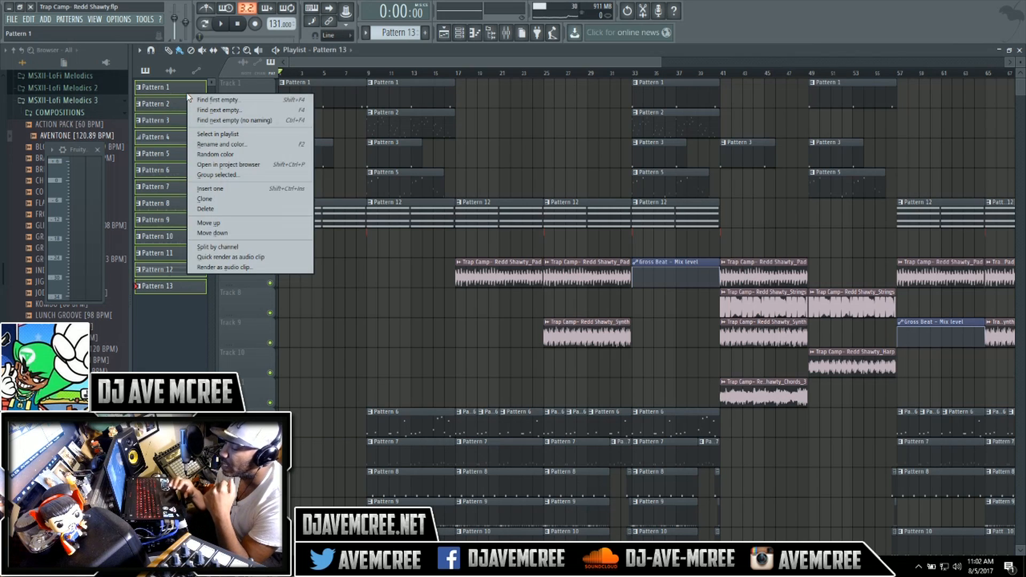
{"action": "left_click", "coordinate": [243, 155]}
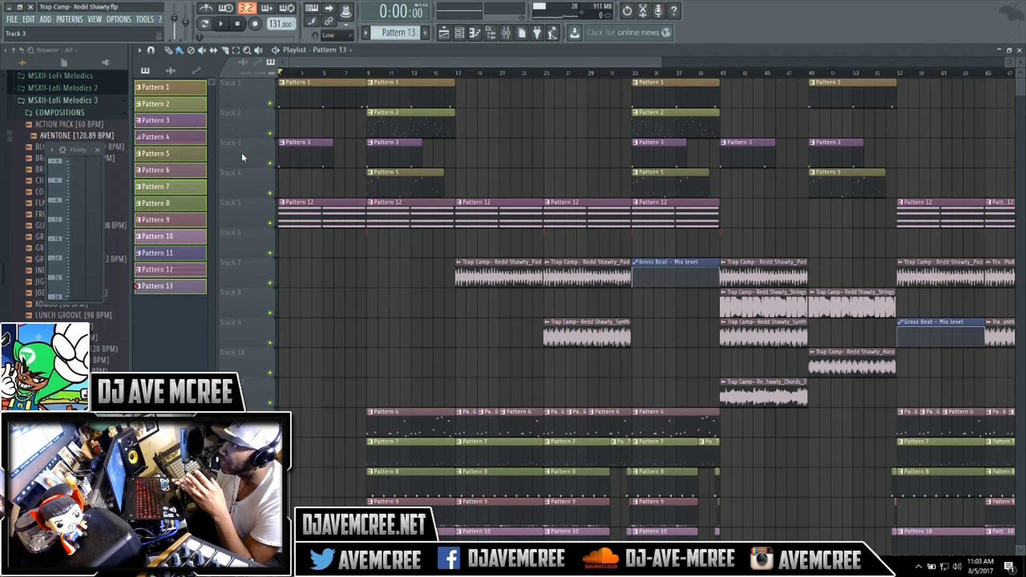
Start a new project and load Fruity Delay 3 into the first effect slot of the Master mixer track
{"action": "key", "text": "ctrl+n"}
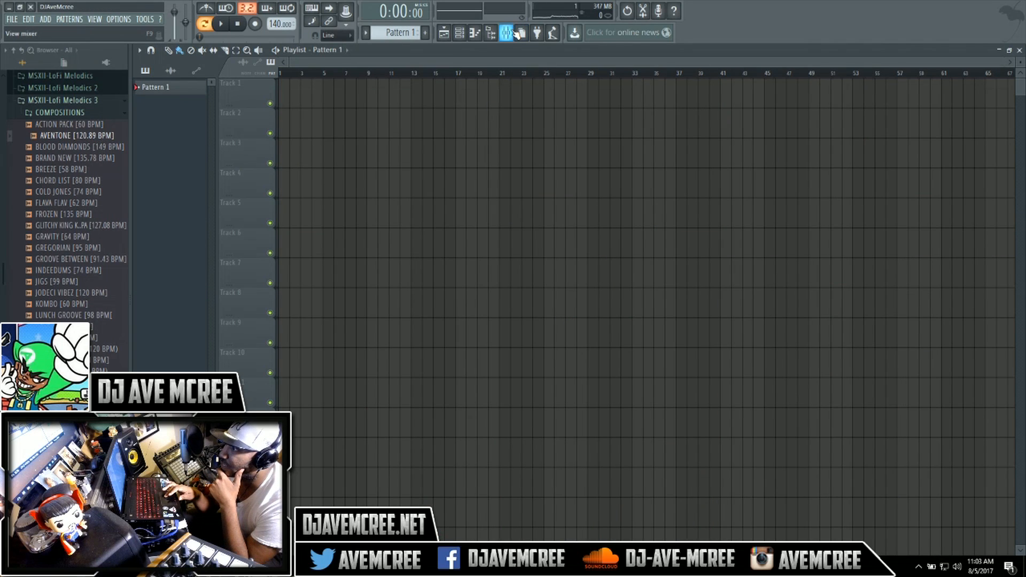
{"action": "left_click", "coordinate": [517, 33]}
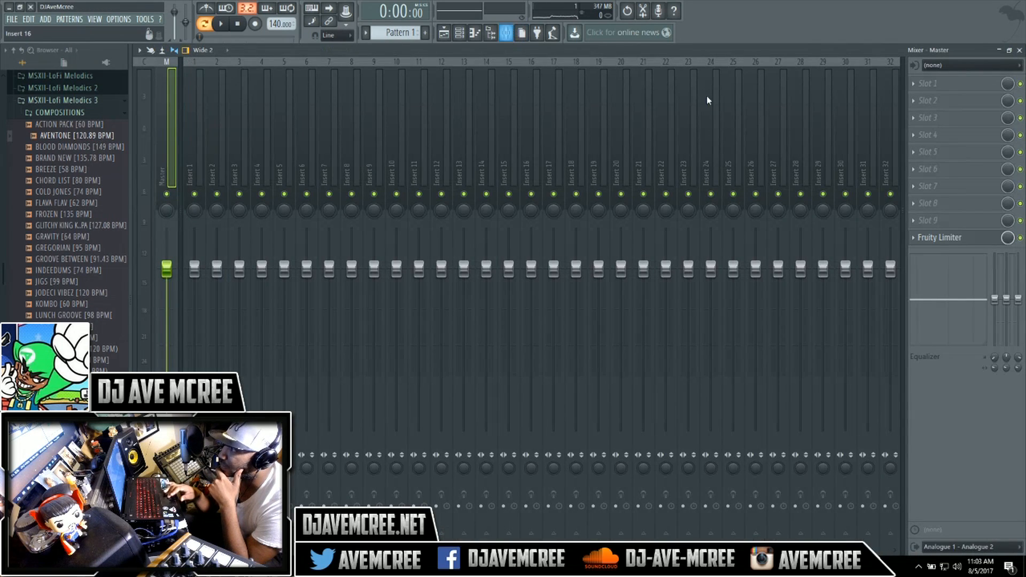
{"action": "left_click", "coordinate": [913, 85]}
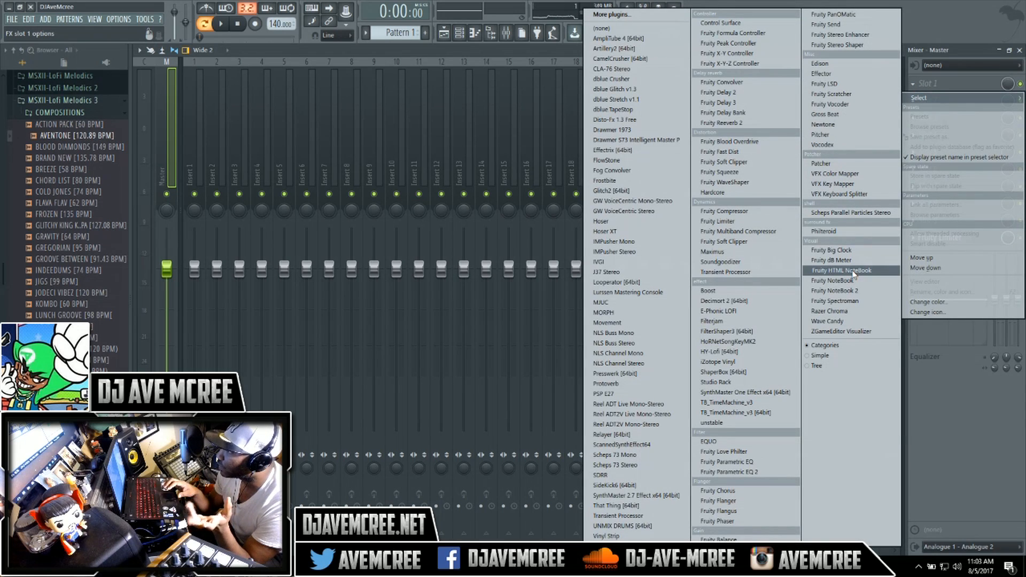
{"action": "left_click", "coordinate": [741, 103]}
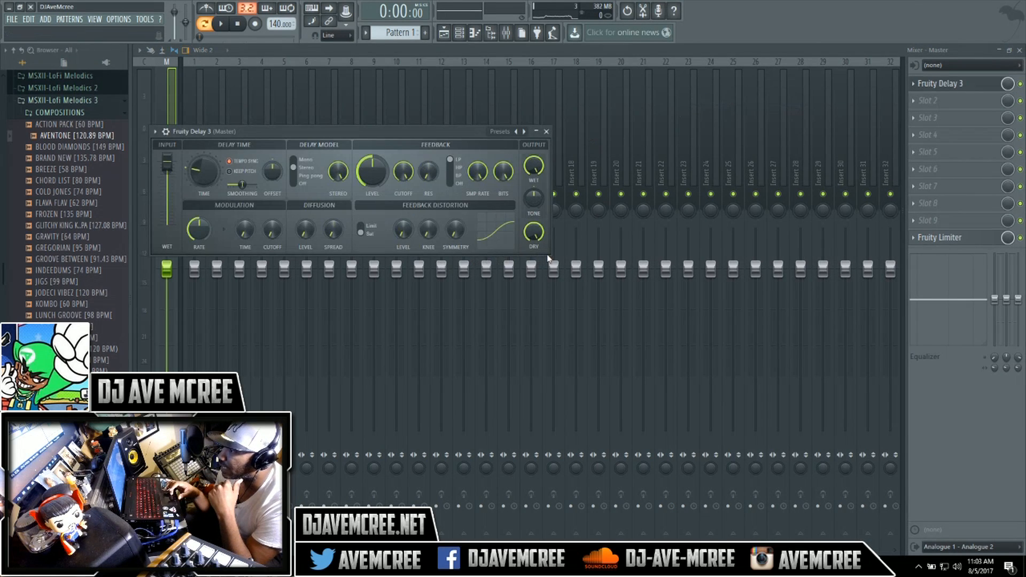
{"action": "left_click_drag", "start_coordinate": [398, 134], "coordinate": [545, 127]}
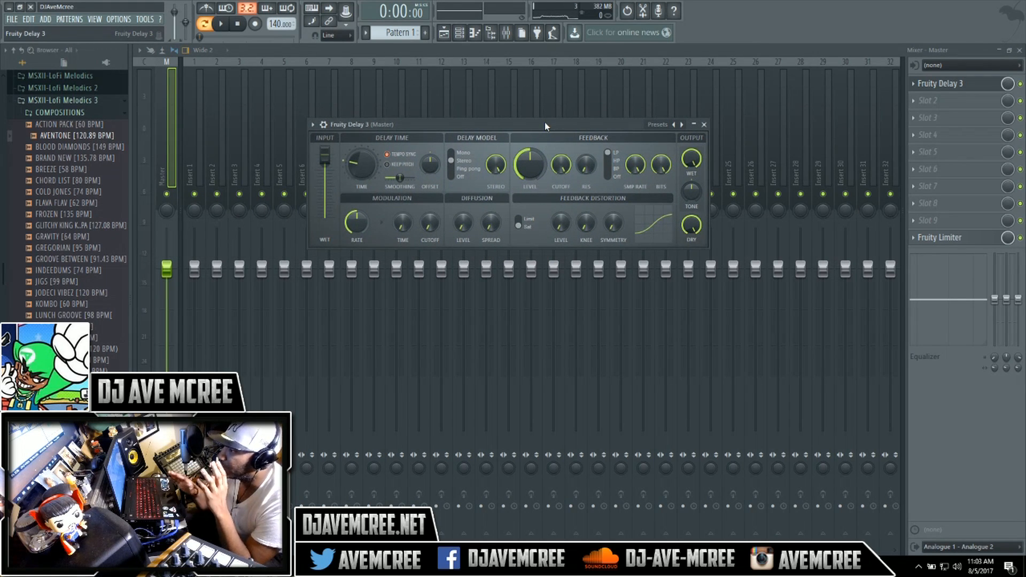
Insert an FPC channel above Kick in the channel rack and enlarge its plugin window
{"action": "key", "text": "F5"}
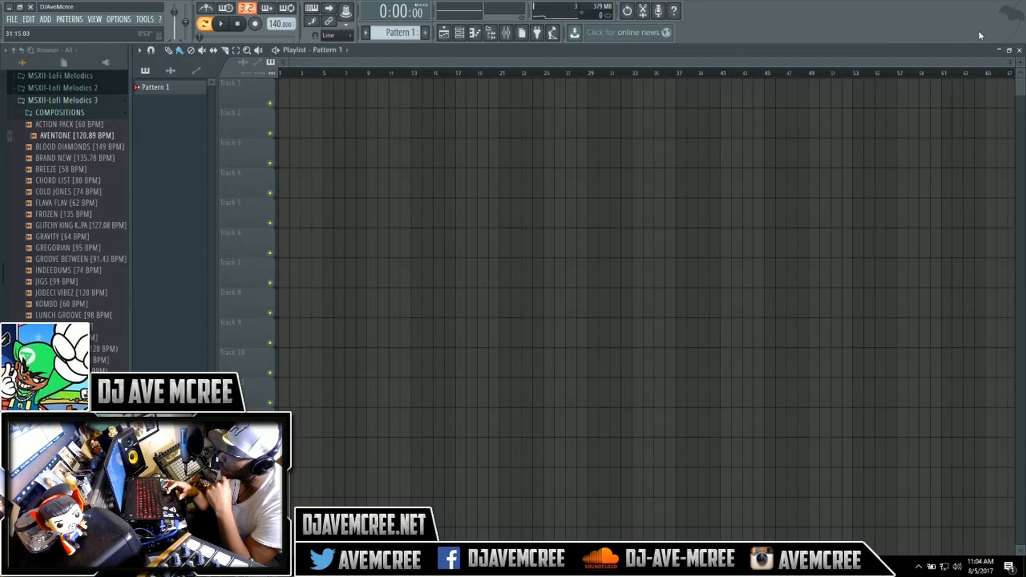
{"action": "left_click", "coordinate": [1019, 49]}
{"action": "right_click", "coordinate": [212, 78]}
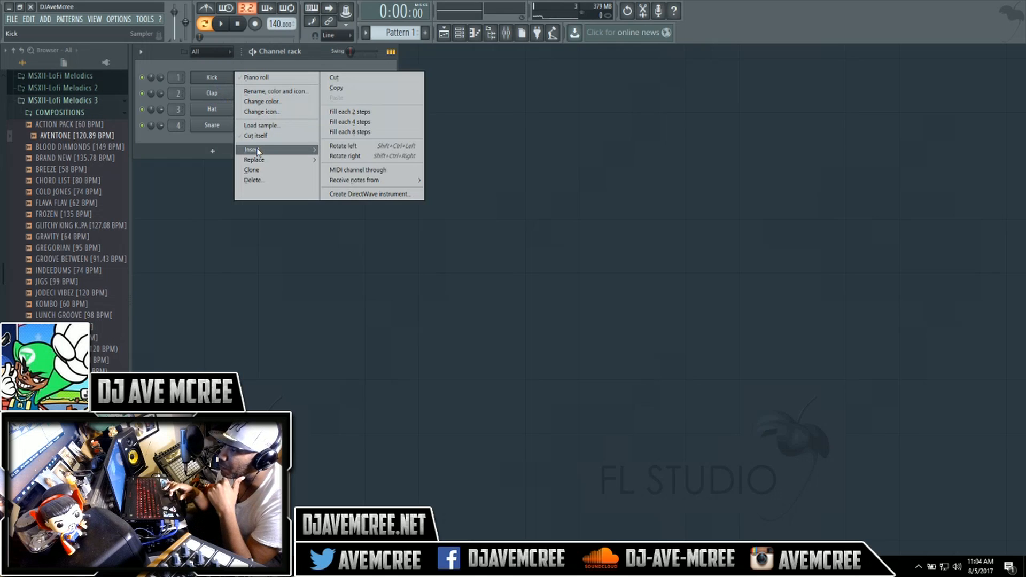
{"action": "mouse_move", "coordinate": [257, 152]}
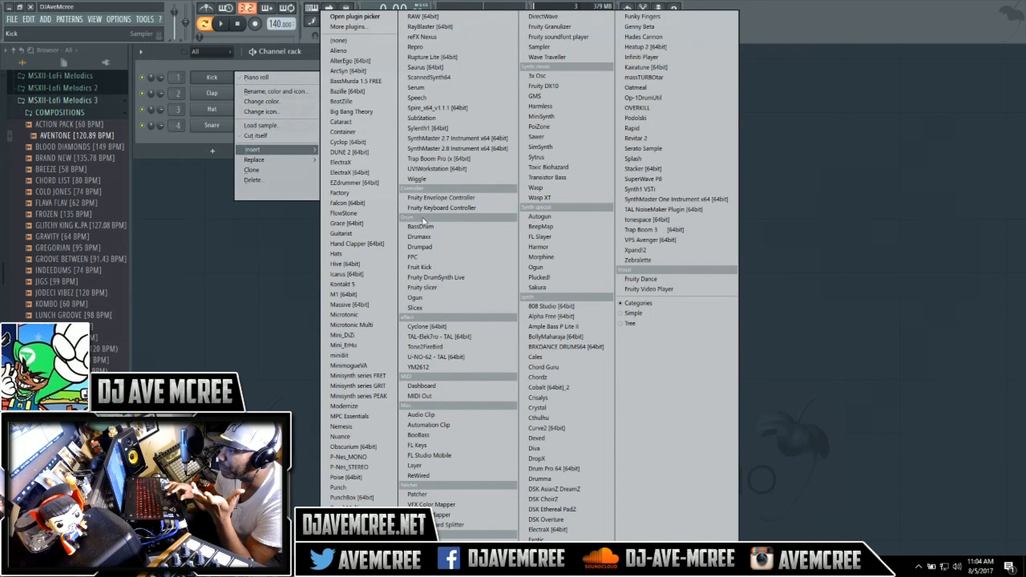
{"action": "left_click", "coordinate": [434, 259]}
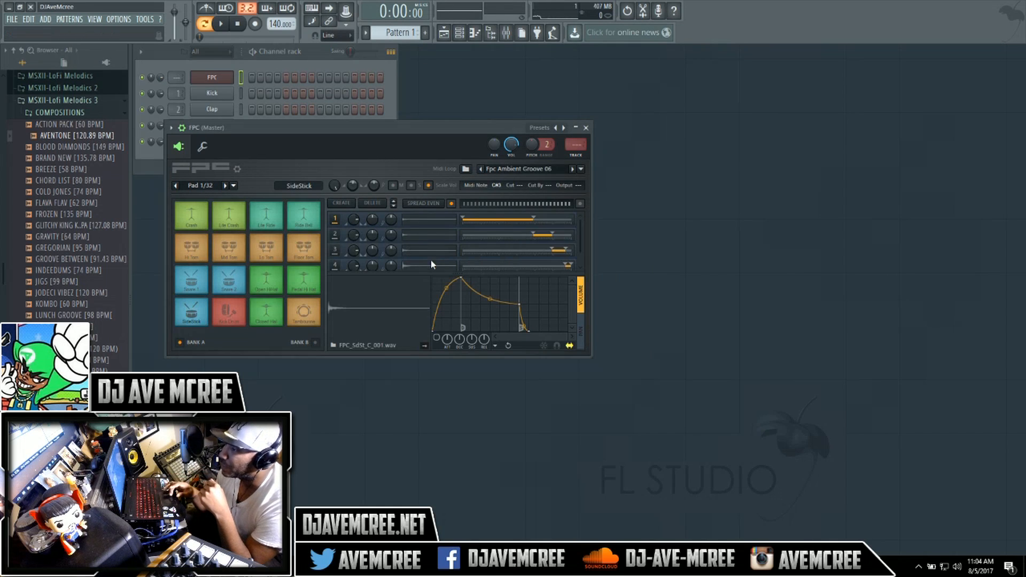
{"action": "left_click_drag", "start_coordinate": [360, 128], "coordinate": [391, 57]}
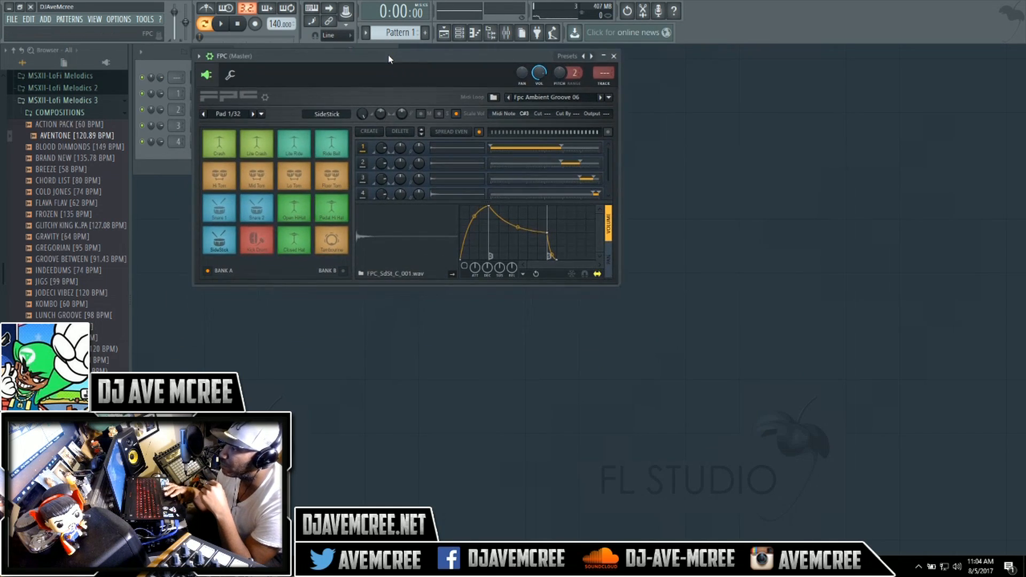
{"action": "left_click_drag", "start_coordinate": [621, 285], "coordinate": [819, 414]}
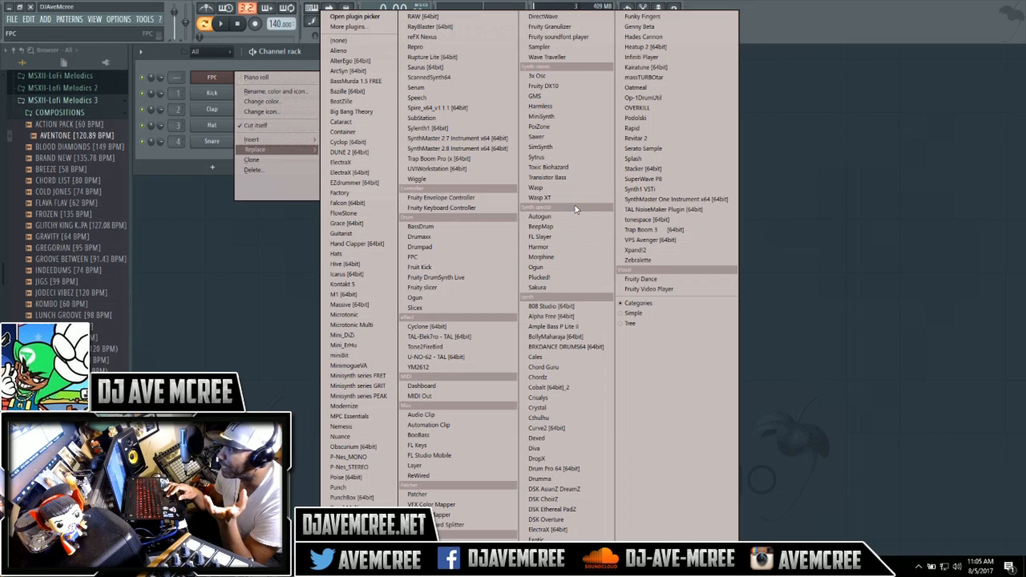
Replace the FPC channel with Harmor, hide the upper settings strip of its plugin window, and close the window
{"action": "left_click", "coordinate": [578, 247]}
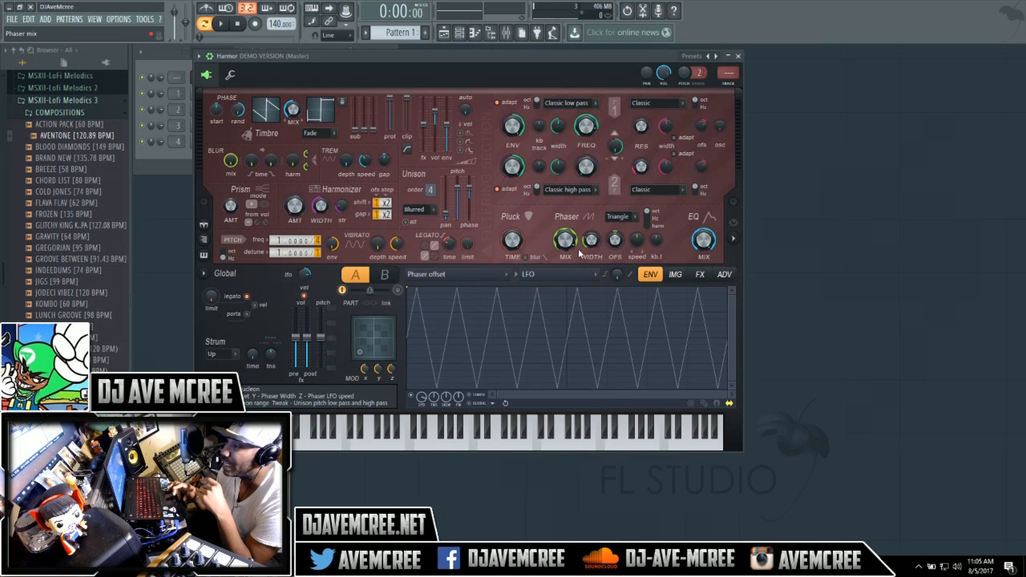
{"action": "left_click_drag", "start_coordinate": [459, 58], "coordinate": [612, 69]}
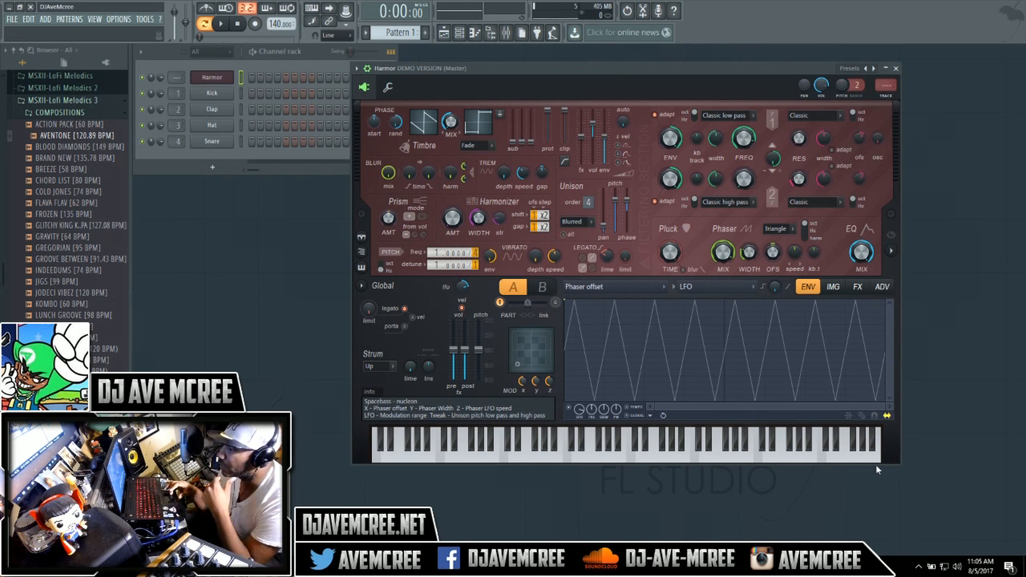
{"action": "left_click", "coordinate": [367, 68]}
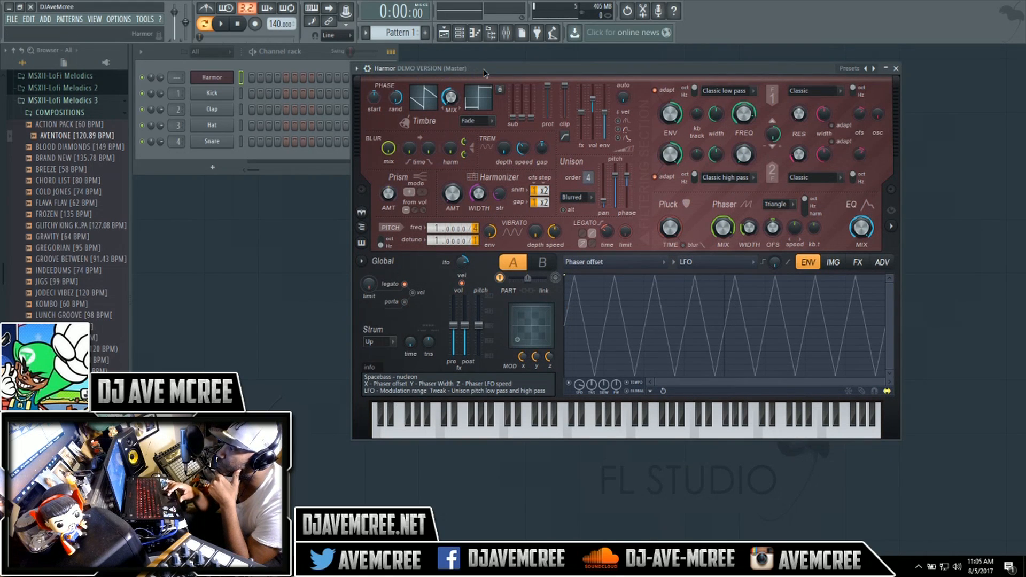
{"action": "left_click_drag", "start_coordinate": [484, 69], "coordinate": [484, 66]}
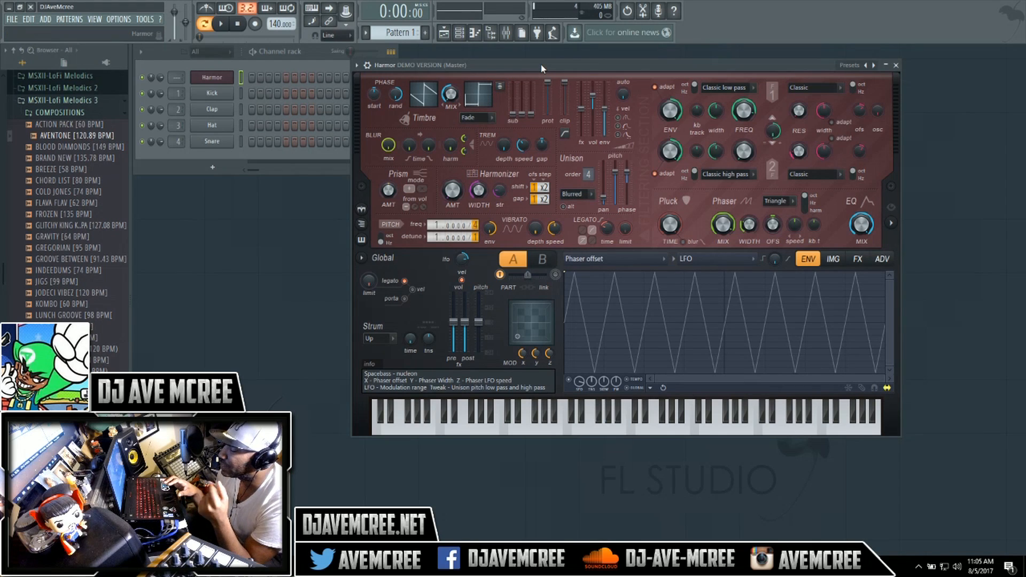
{"action": "key", "text": "Escape"}
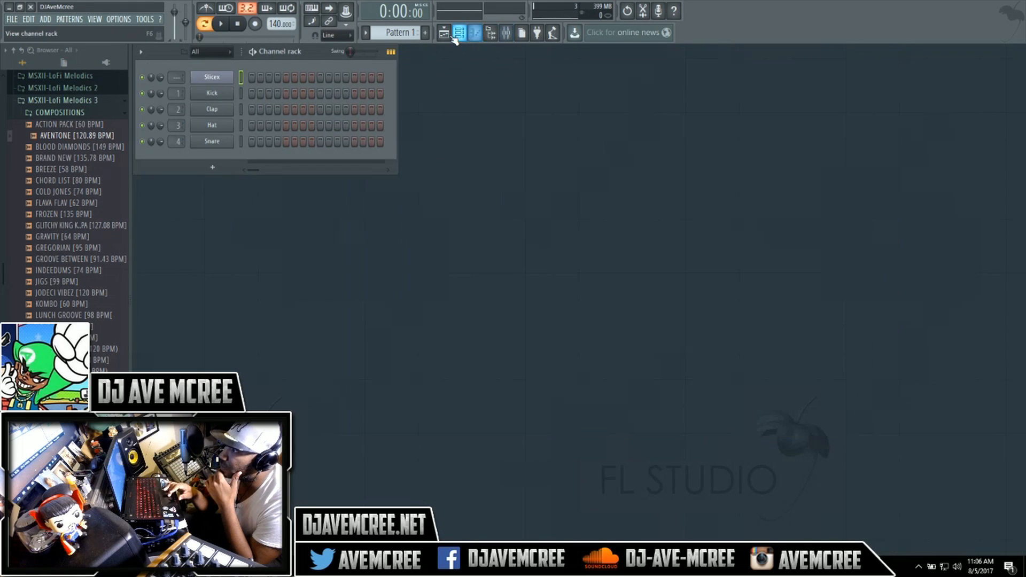
Place a Pattern 1 clip at bar 1 of Track 1 in the playlist
{"action": "left_click", "coordinate": [444, 33]}
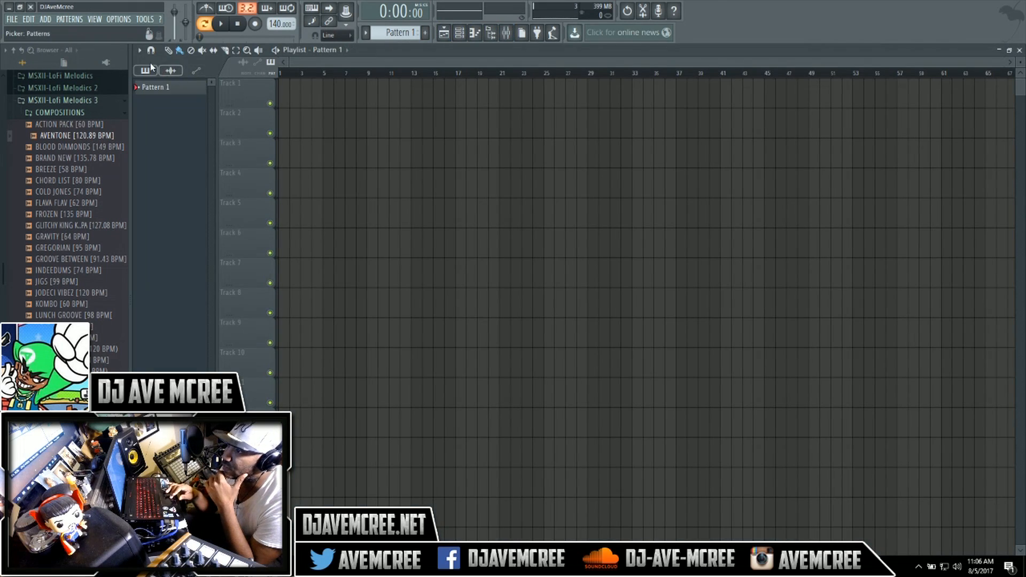
{"action": "left_click", "coordinate": [140, 50]}
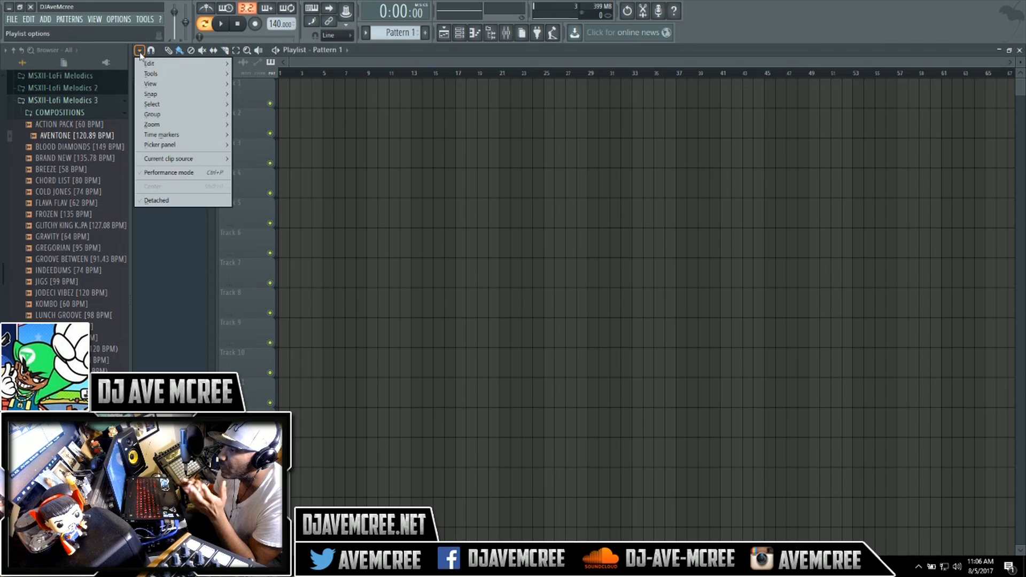
{"action": "left_click", "coordinate": [182, 273]}
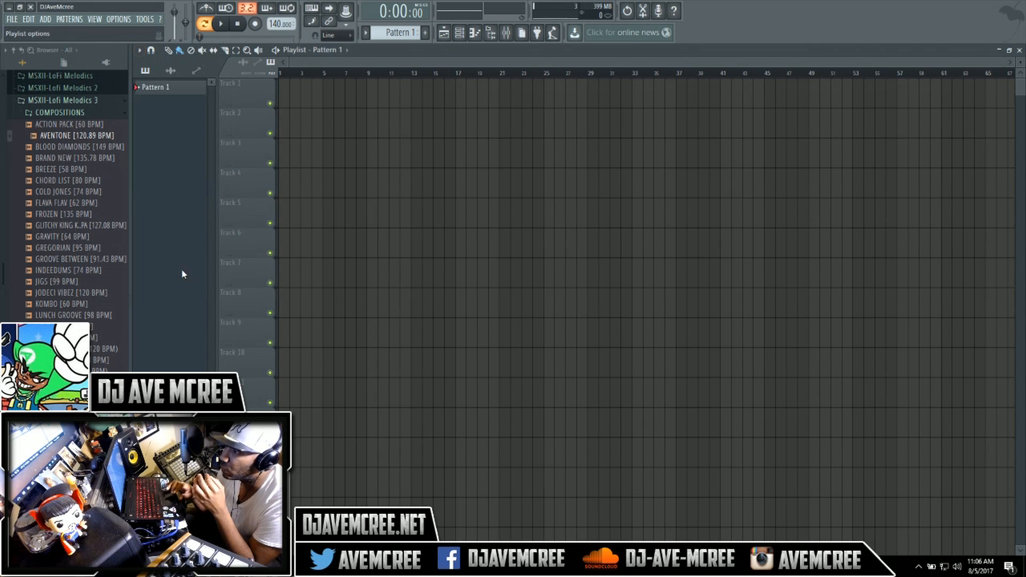
{"action": "left_click_drag", "start_coordinate": [177, 90], "coordinate": [282, 100]}
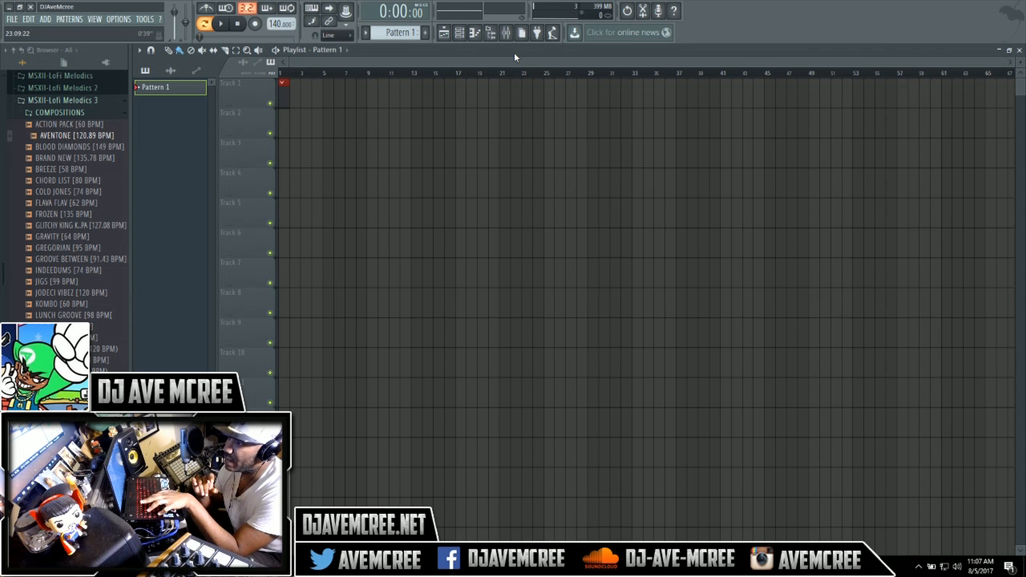
Set up a WAV export named untitled in the Projects folder and bring up its rendering settings
{"action": "key", "text": "ctrl+r"}
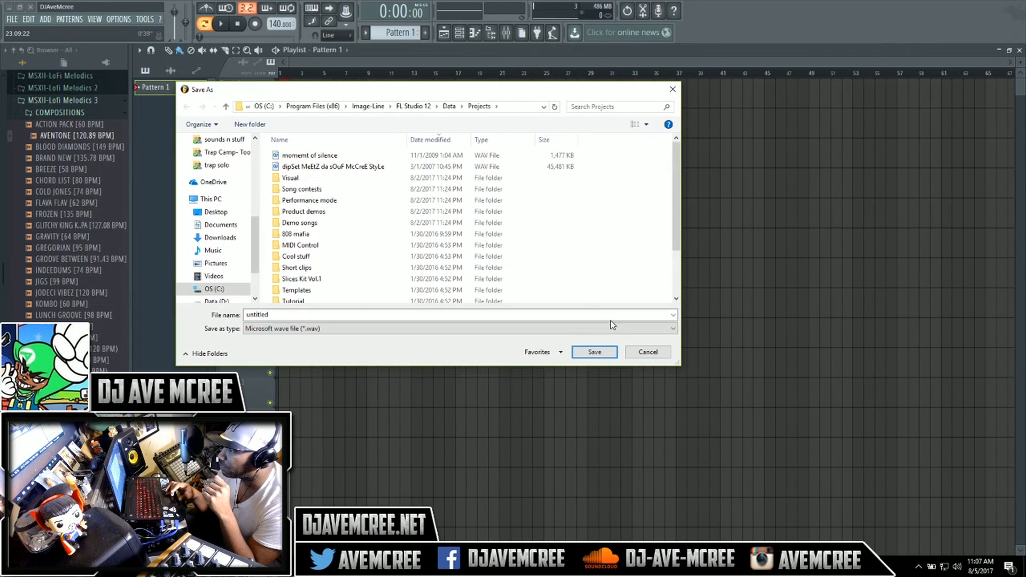
{"action": "left_click", "coordinate": [601, 353]}
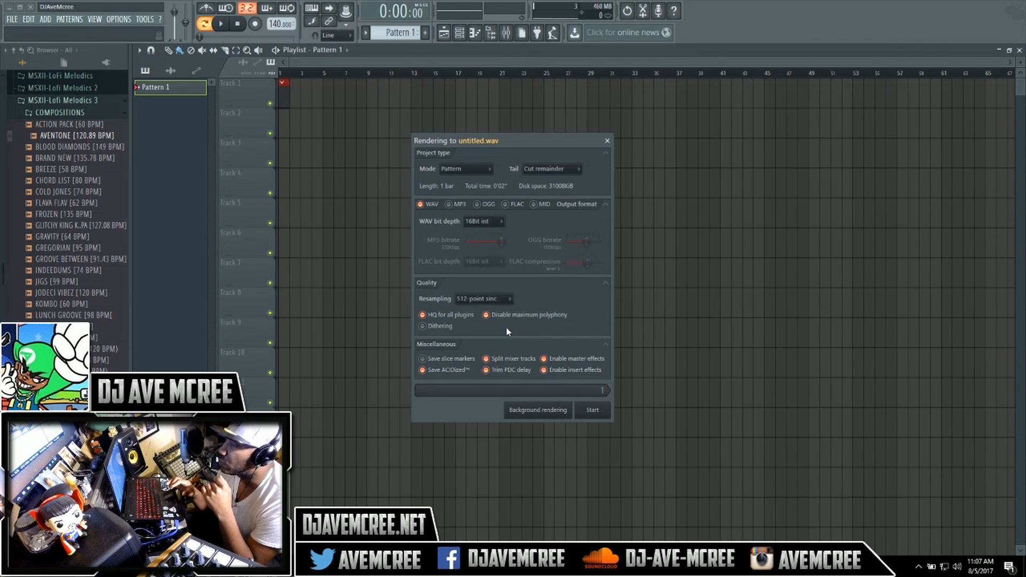
{"action": "left_click_drag", "start_coordinate": [527, 145], "coordinate": [534, 143]}
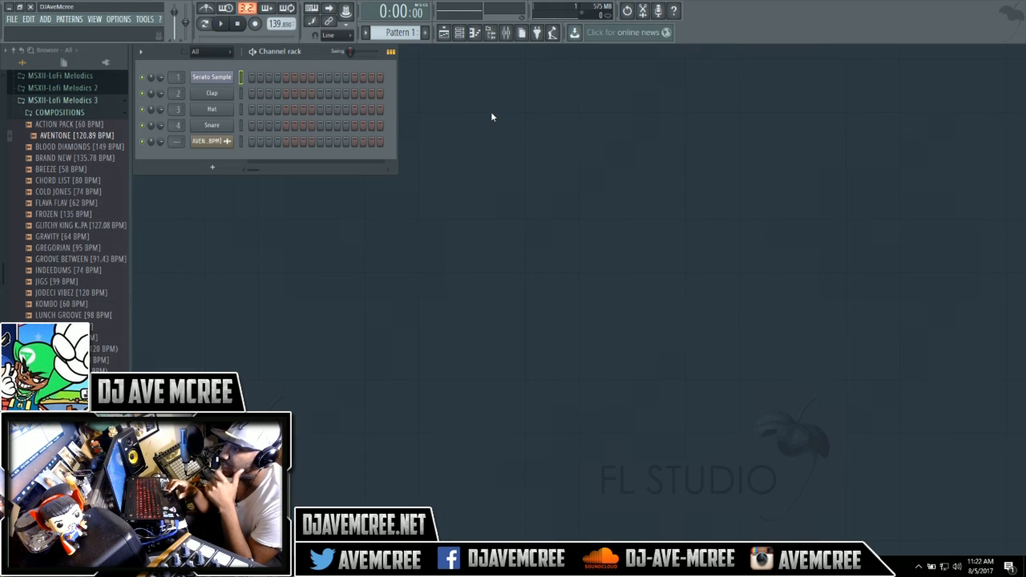
Open the recent project Trap Camp- Redd Shawty.flp without saving the current one, and dismiss the missing-plugin warning
{"action": "left_click", "coordinate": [11, 20]}
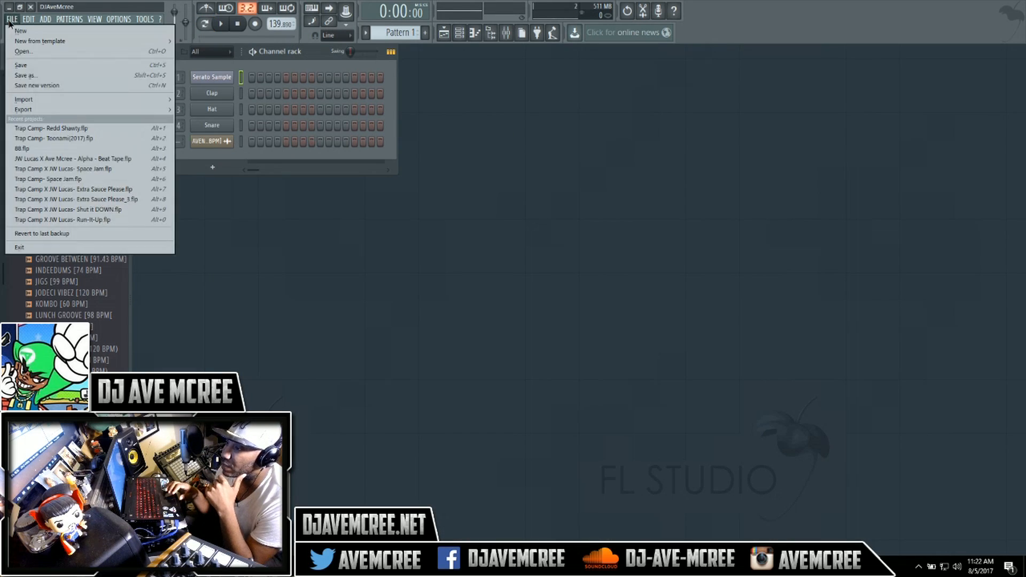
{"action": "left_click", "coordinate": [68, 130]}
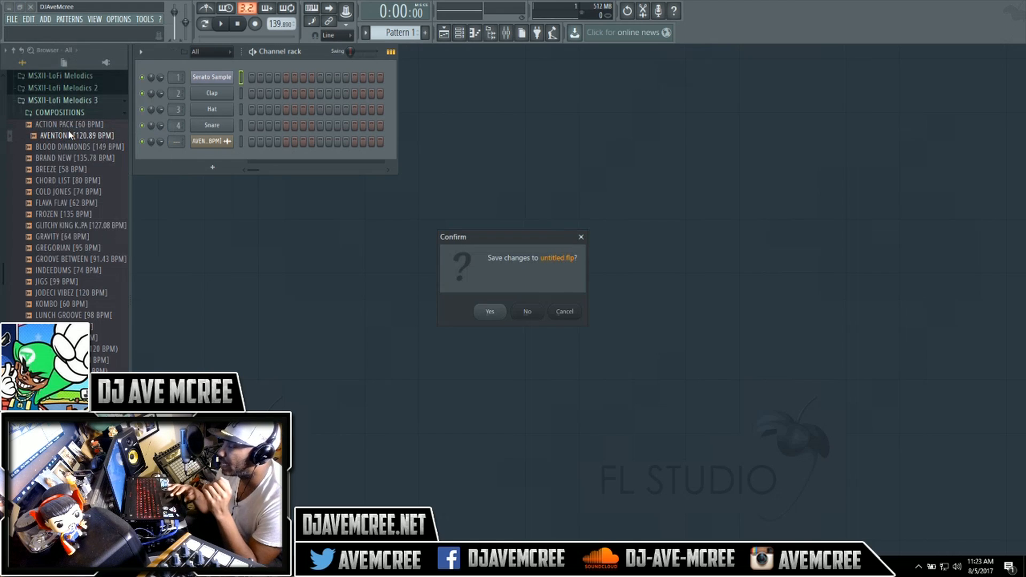
{"action": "left_click", "coordinate": [527, 312]}
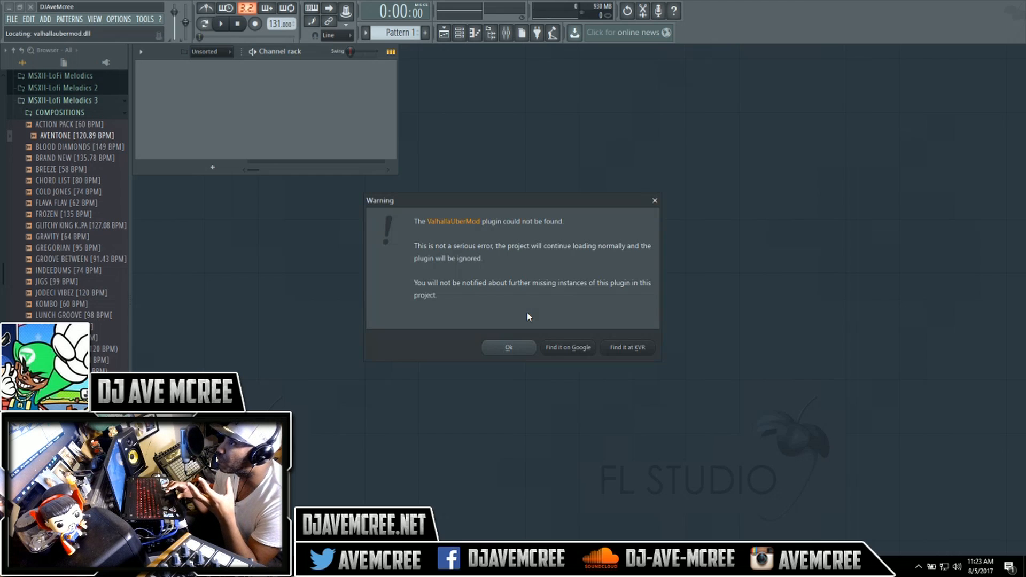
{"action": "left_click", "coordinate": [523, 349]}
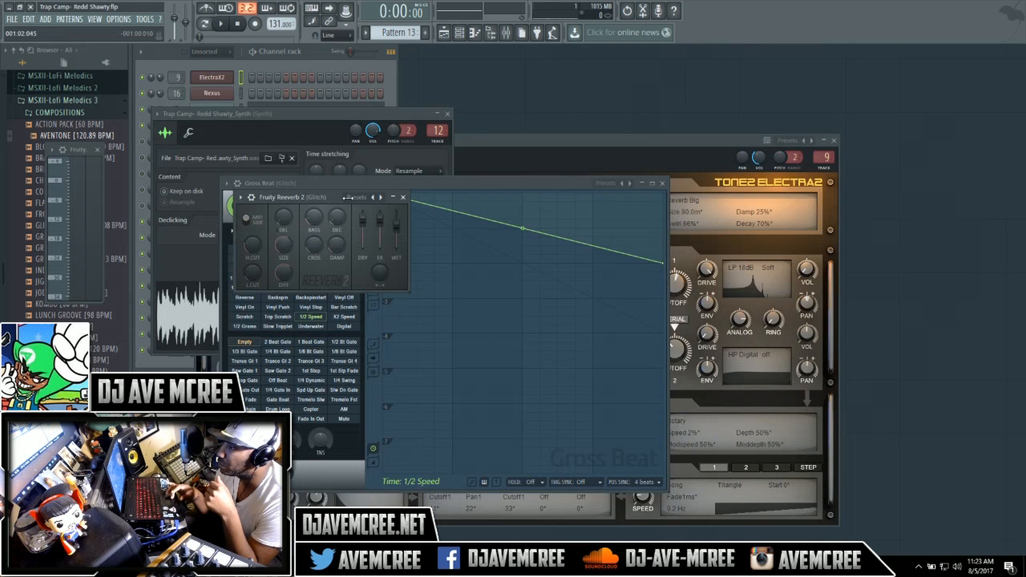
Route the ElectraX2 channel directly to the Master mixer track and reopen its plugin window
{"action": "left_click", "coordinate": [319, 48]}
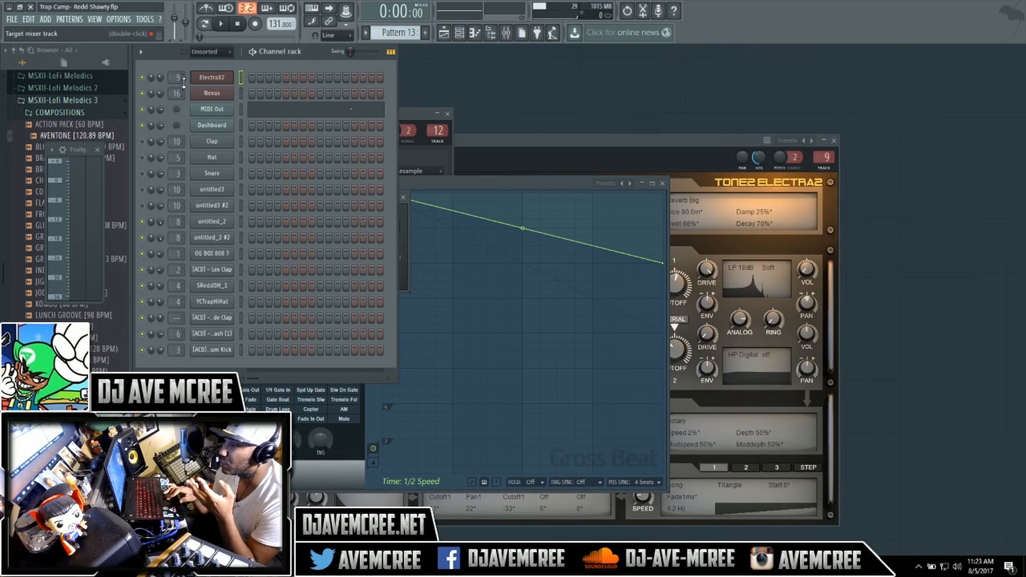
{"action": "left_click_drag", "start_coordinate": [177, 78], "coordinate": [177, 101]}
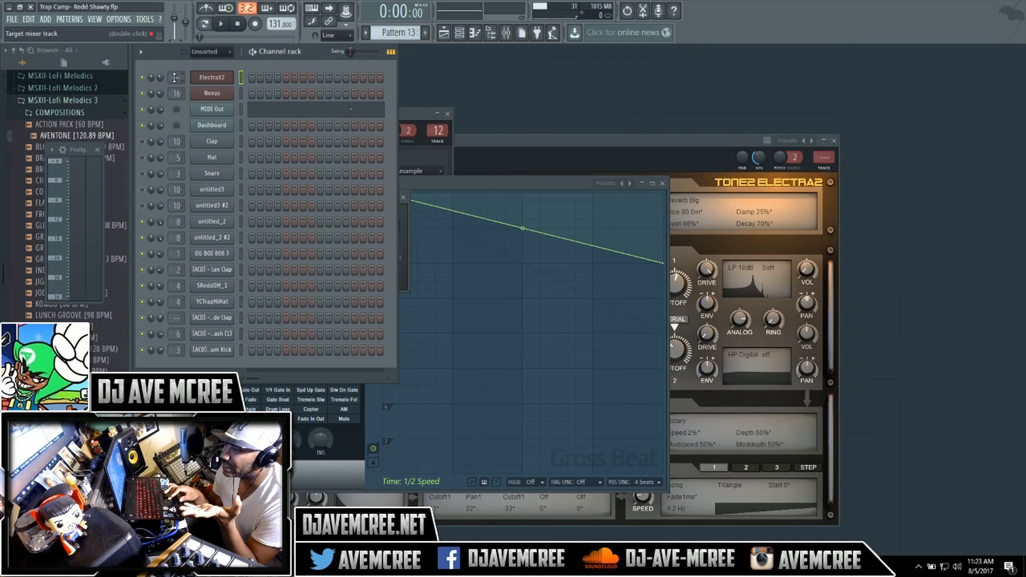
{"action": "left_click", "coordinate": [203, 79]}
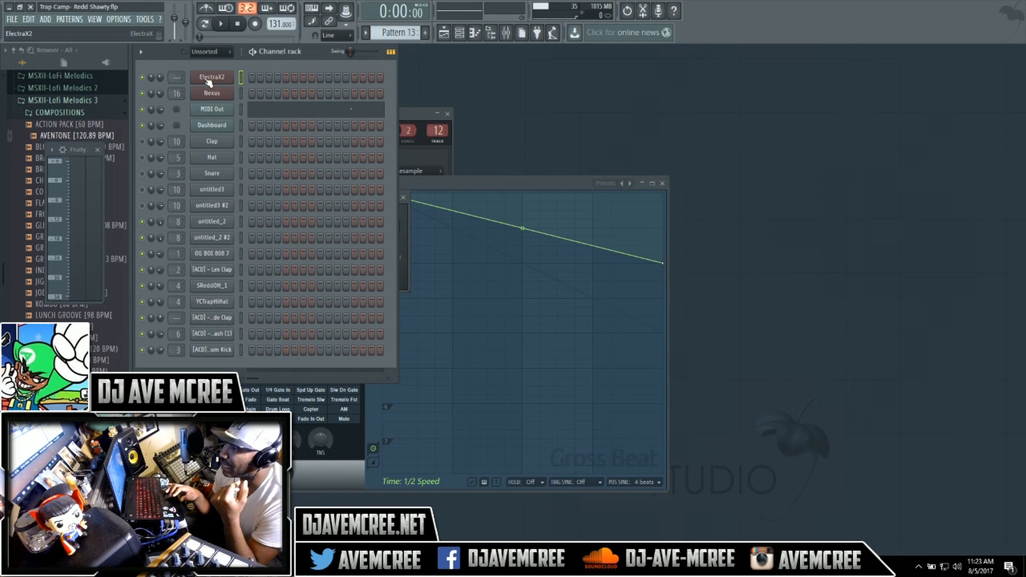
{"action": "left_click", "coordinate": [207, 80]}
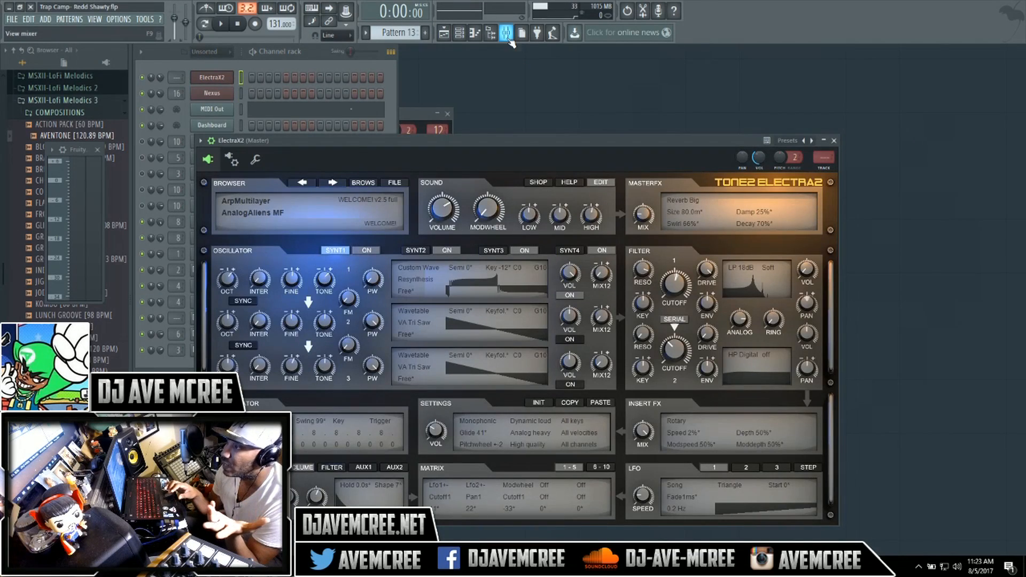
{"action": "left_click", "coordinate": [507, 37]}
{"action": "left_click", "coordinate": [507, 36]}
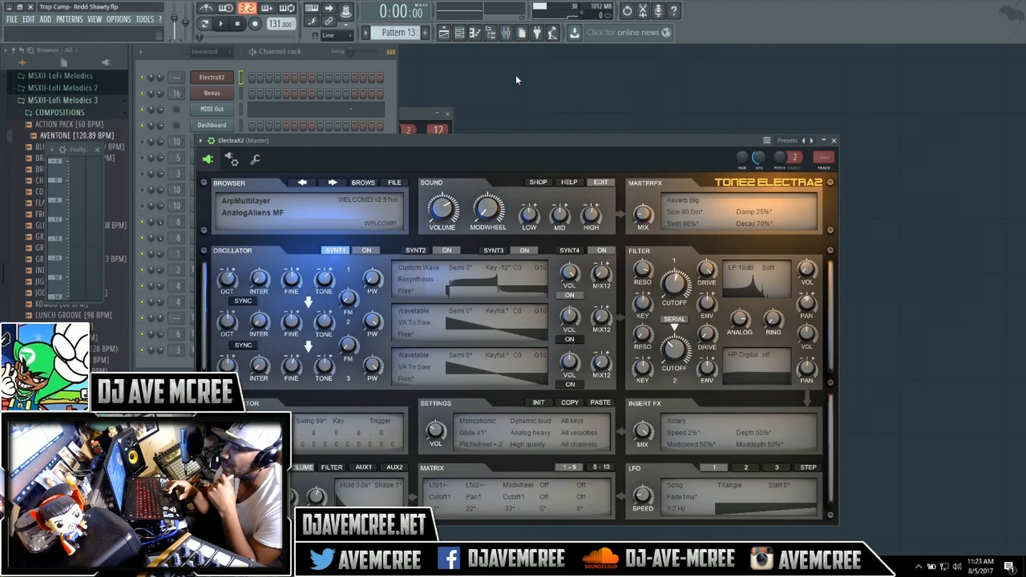
View the mixer and the playlist in turn over the ElectraX2 window, and close the mixer to reveal the plugin
{"action": "left_click", "coordinate": [505, 33]}
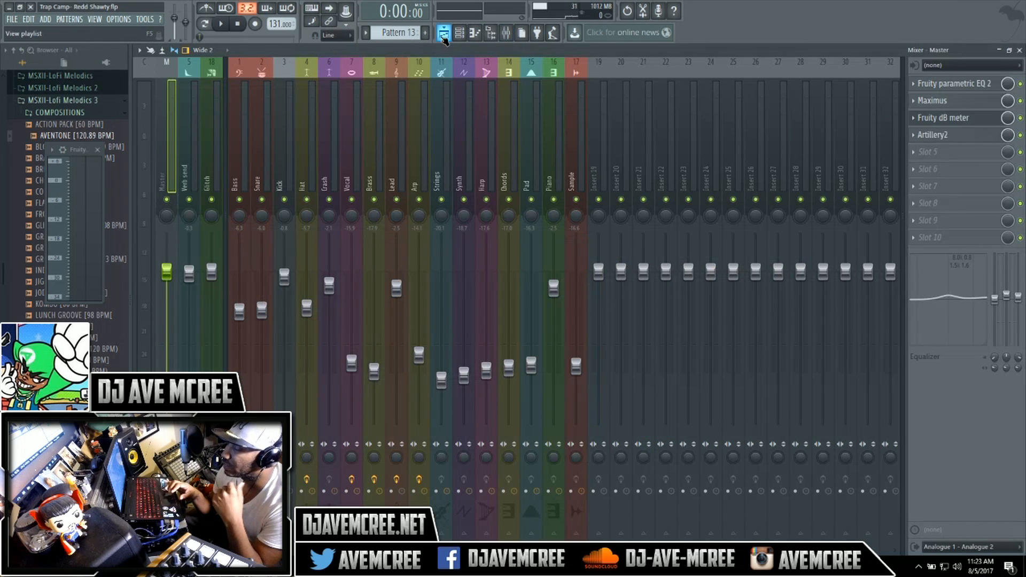
{"action": "left_click", "coordinate": [443, 33]}
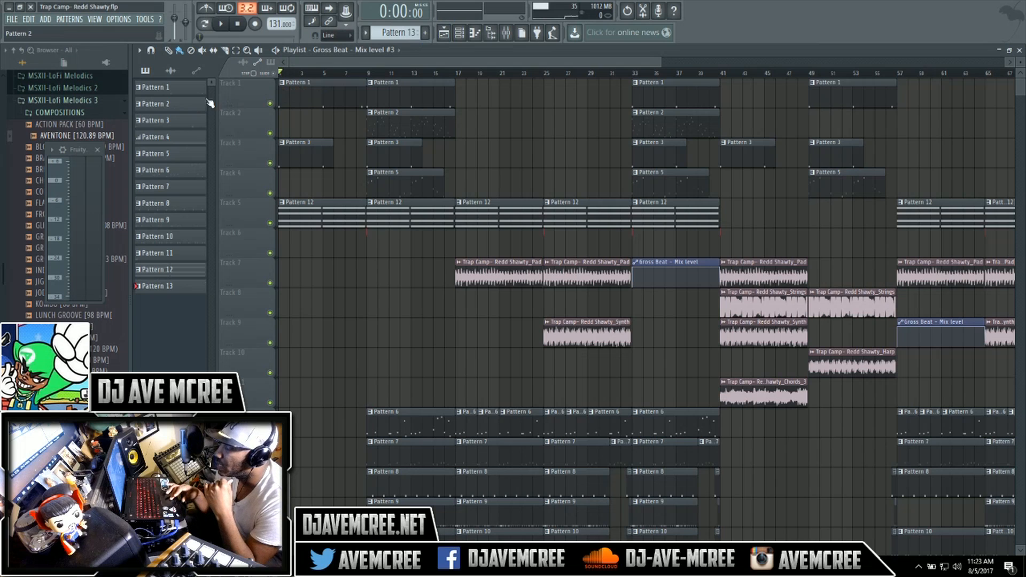
{"action": "left_click", "coordinate": [509, 36]}
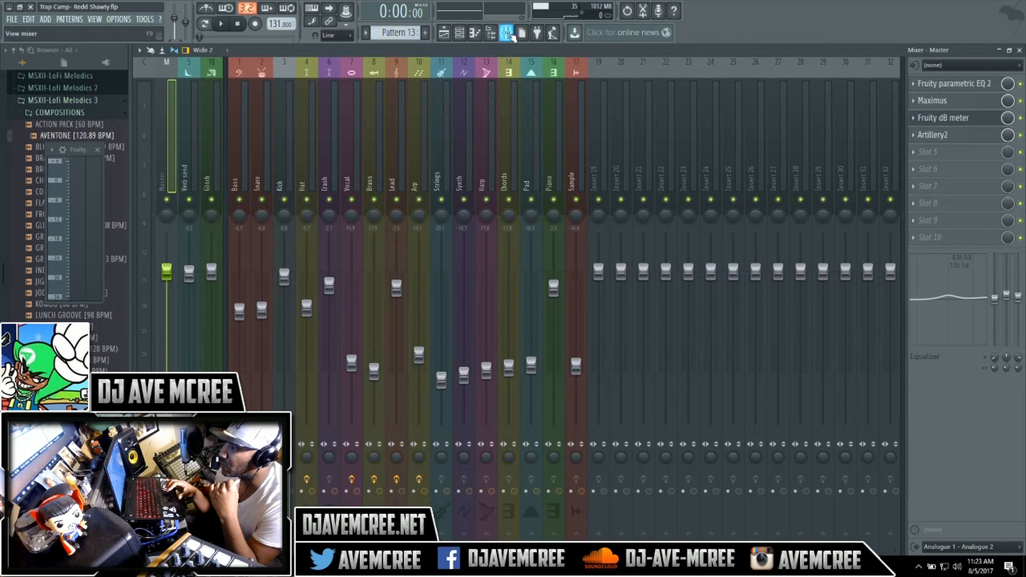
{"action": "left_click", "coordinate": [509, 36]}
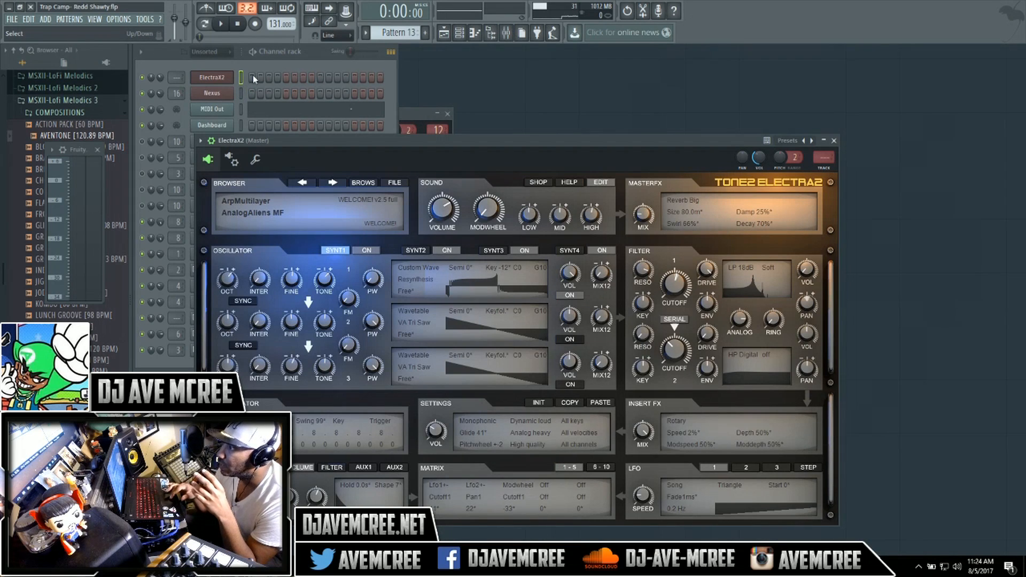
{"action": "left_click", "coordinate": [508, 37]}
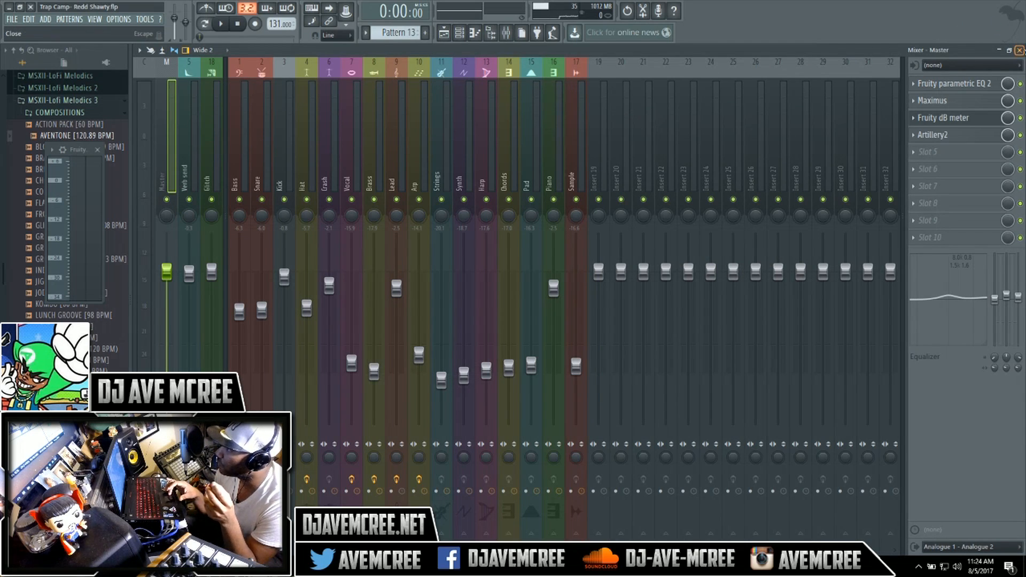
{"action": "left_click", "coordinate": [1019, 50]}
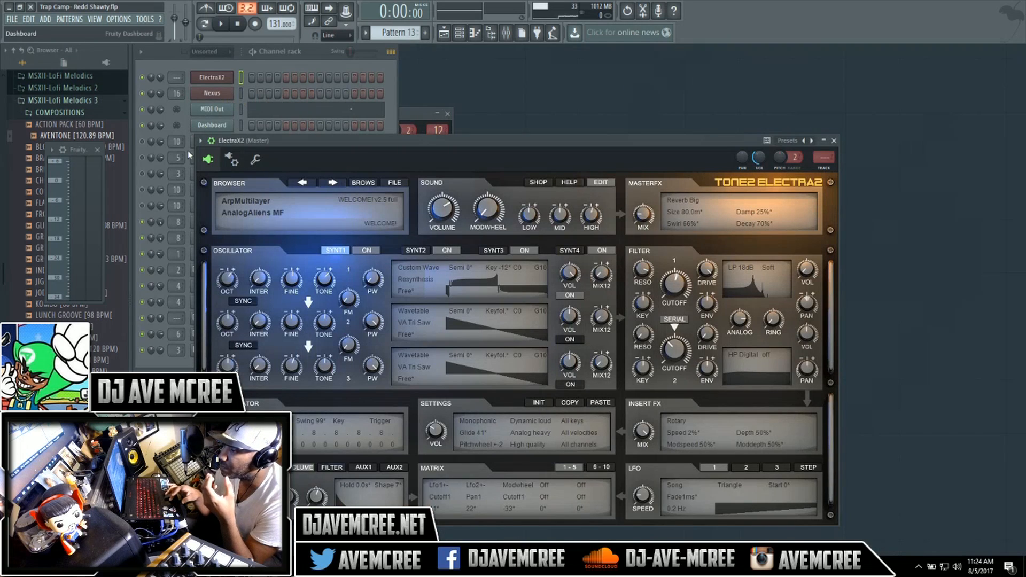
Bring the channel rack in front of the ElectraX2 window and display the mixer over both
{"action": "left_click", "coordinate": [317, 59]}
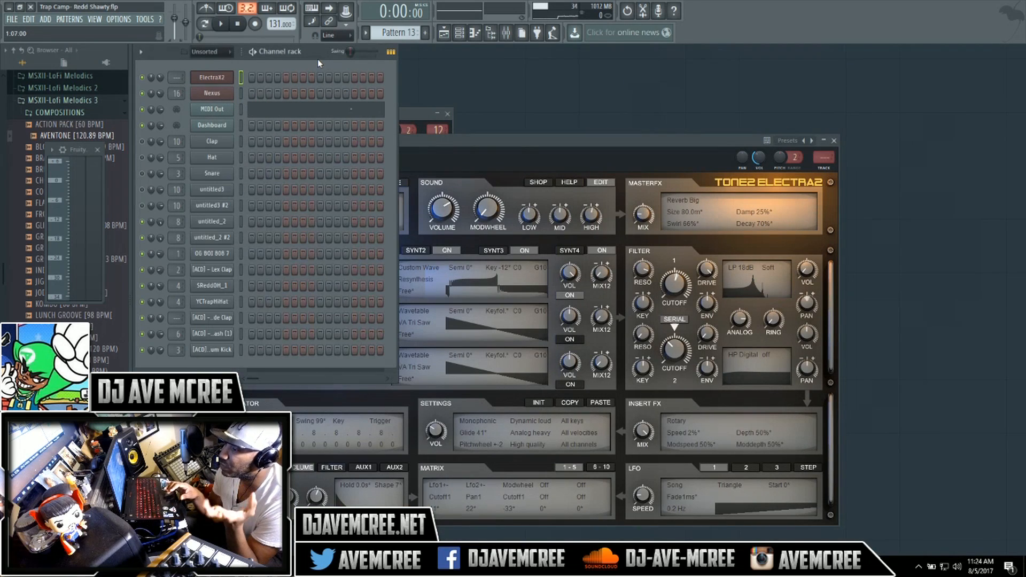
{"action": "left_click", "coordinate": [505, 34]}
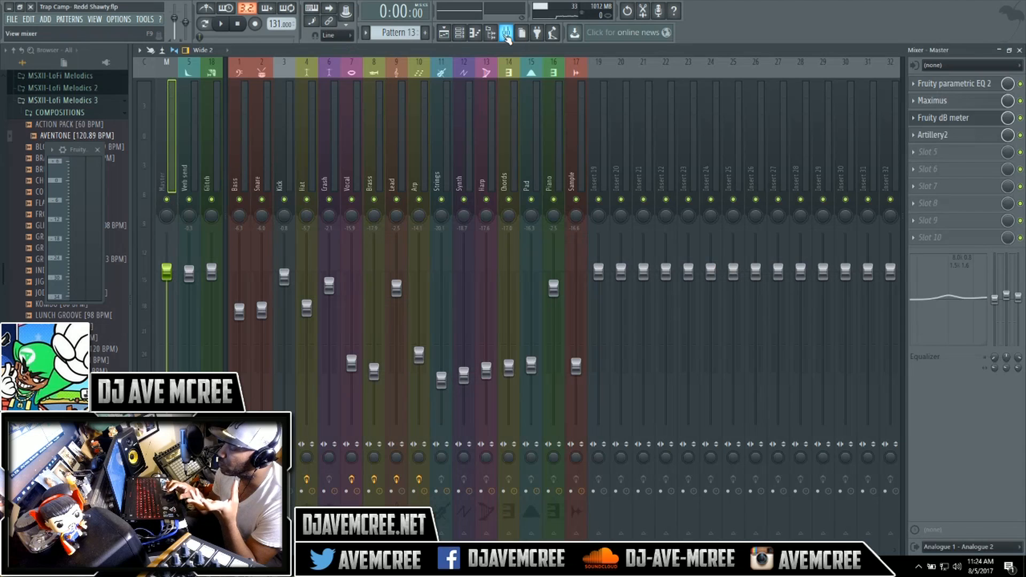
{"action": "left_click", "coordinate": [506, 34]}
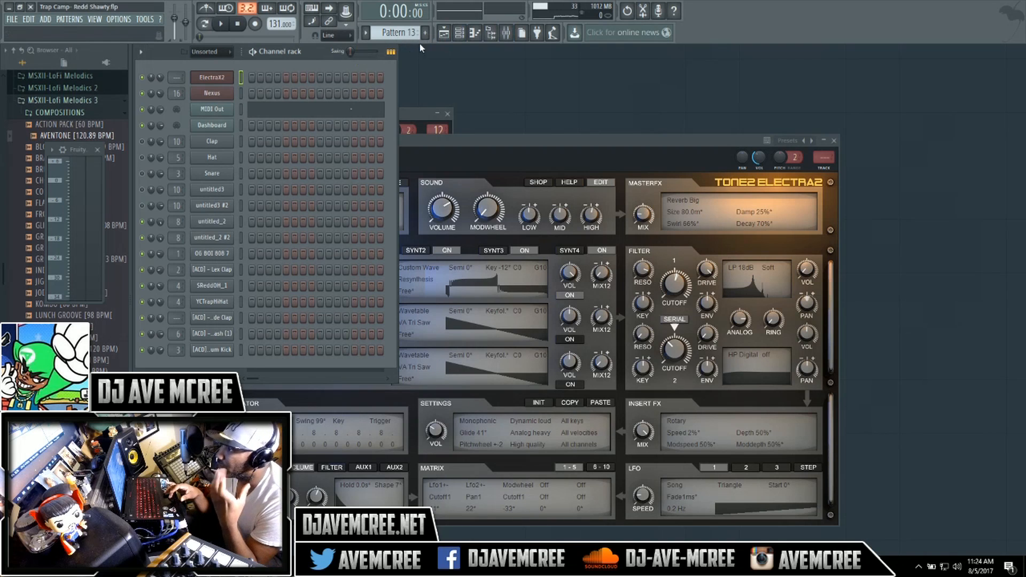
{"action": "left_click", "coordinate": [512, 35]}
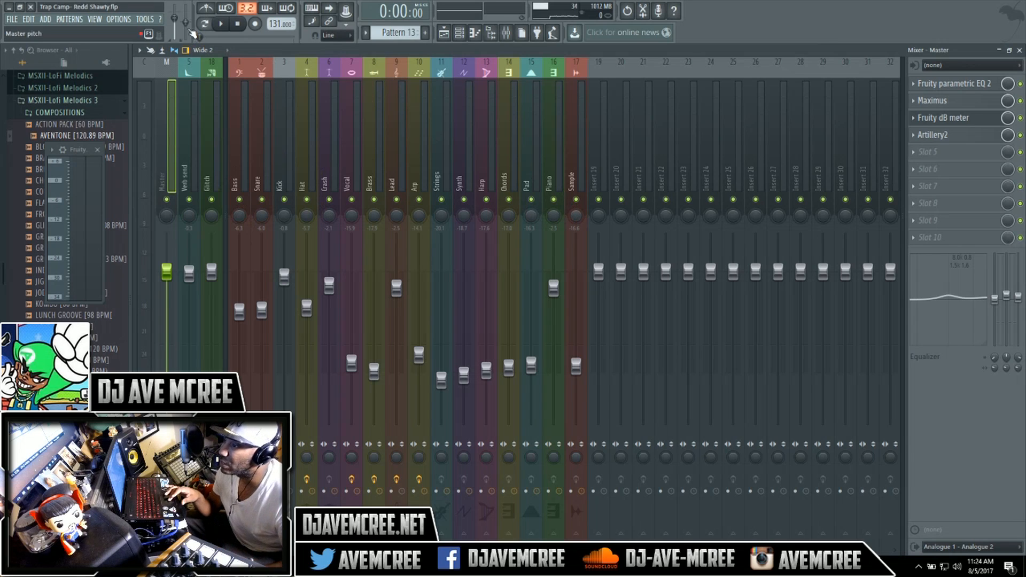
{"action": "left_click", "coordinate": [120, 20]}
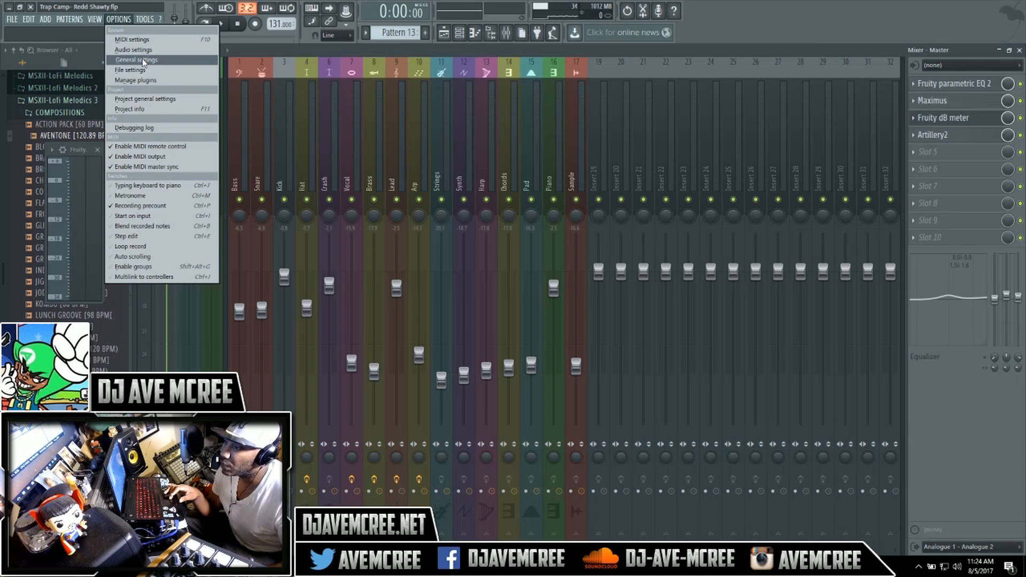
{"action": "mouse_move", "coordinate": [145, 20]}
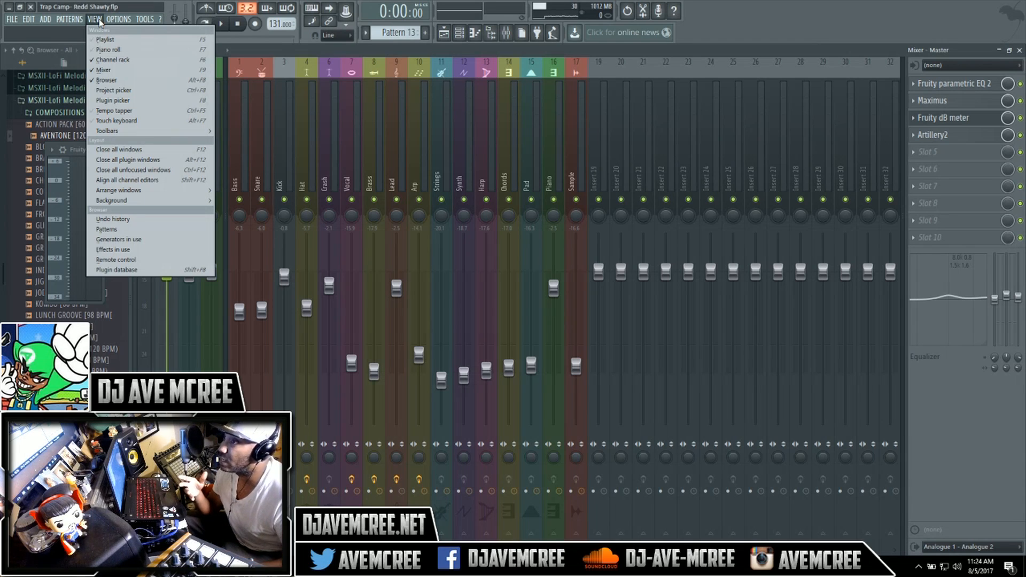
{"action": "left_click", "coordinate": [96, 19]}
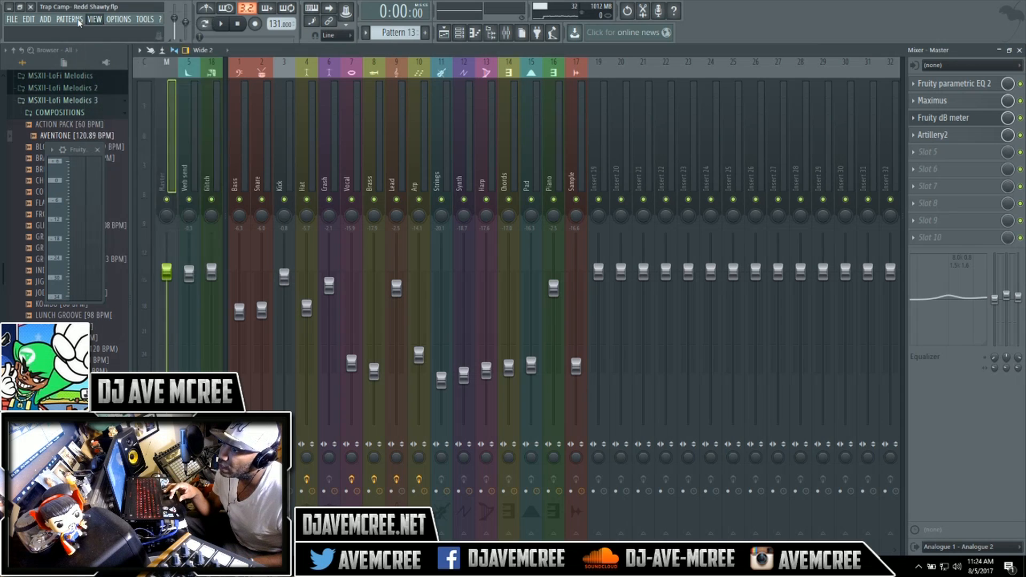
{"action": "left_click", "coordinate": [75, 20]}
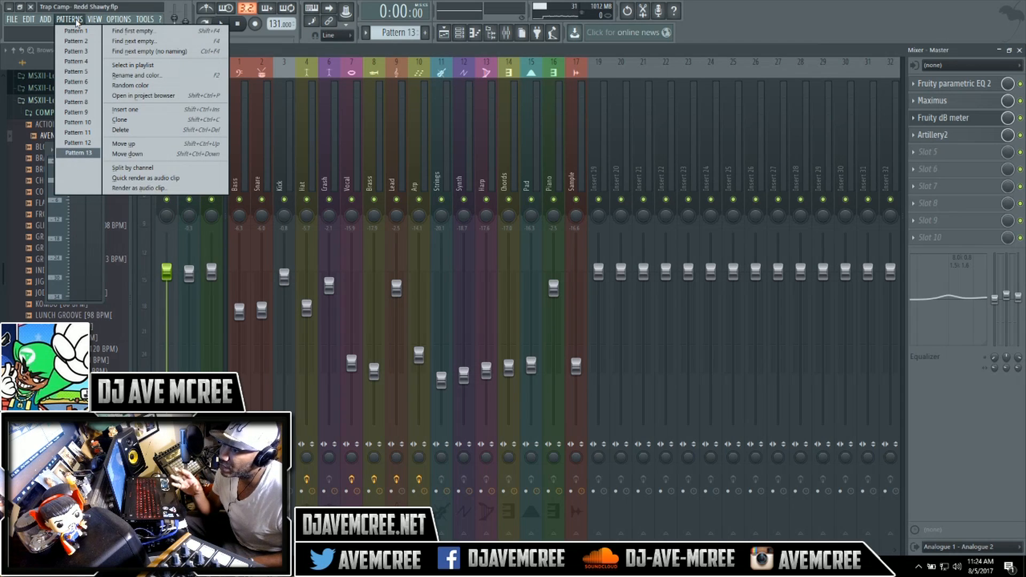
{"action": "left_click", "coordinate": [146, 3]}
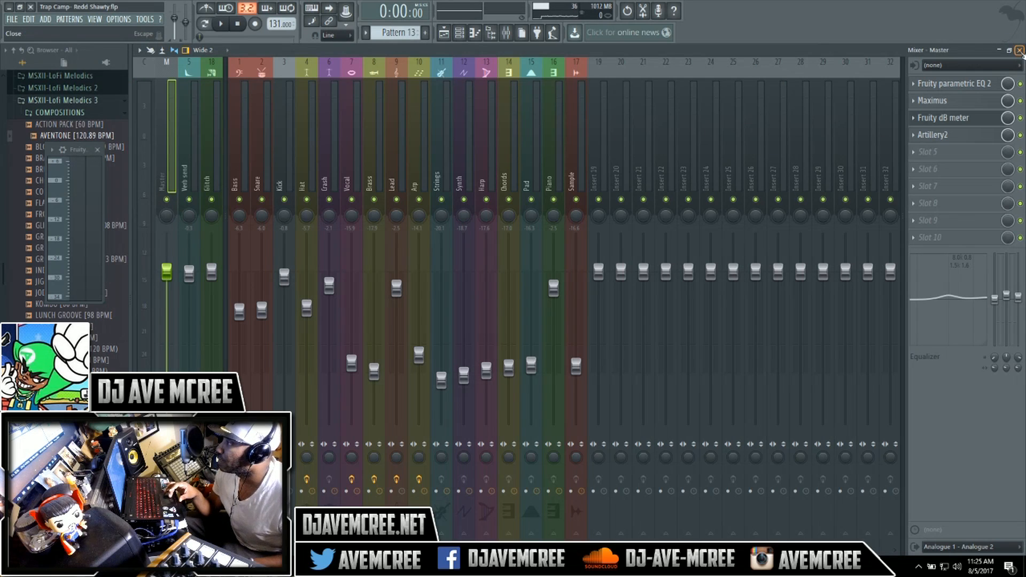
Close the mixer and every open plugin and sample window, including ElectraX2, Gross Beat and Trap Camp- Redd Shawty_Synth, keeping only the channel rack
{"action": "left_click", "coordinate": [1019, 50]}
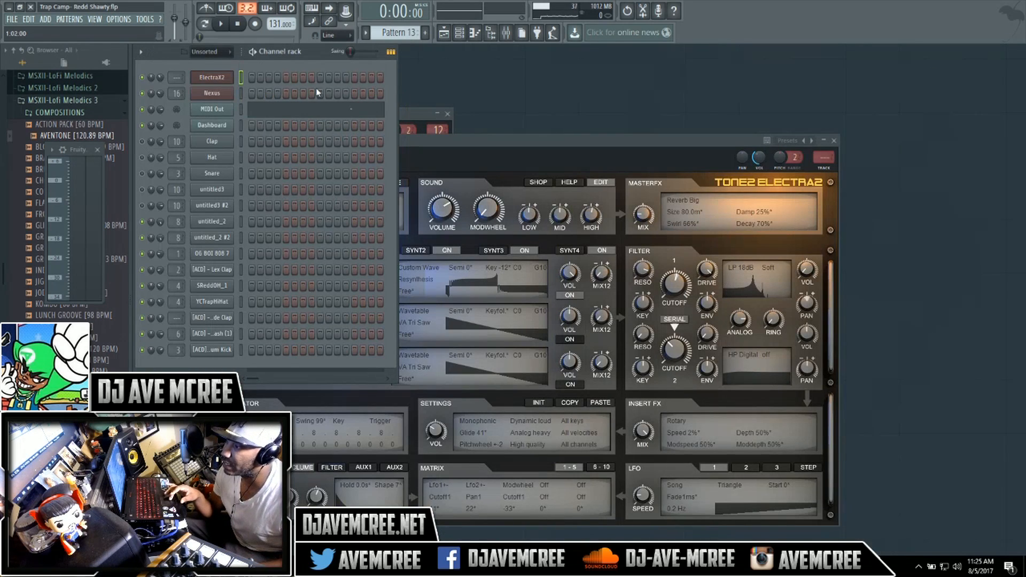
{"action": "left_click", "coordinate": [416, 111]}
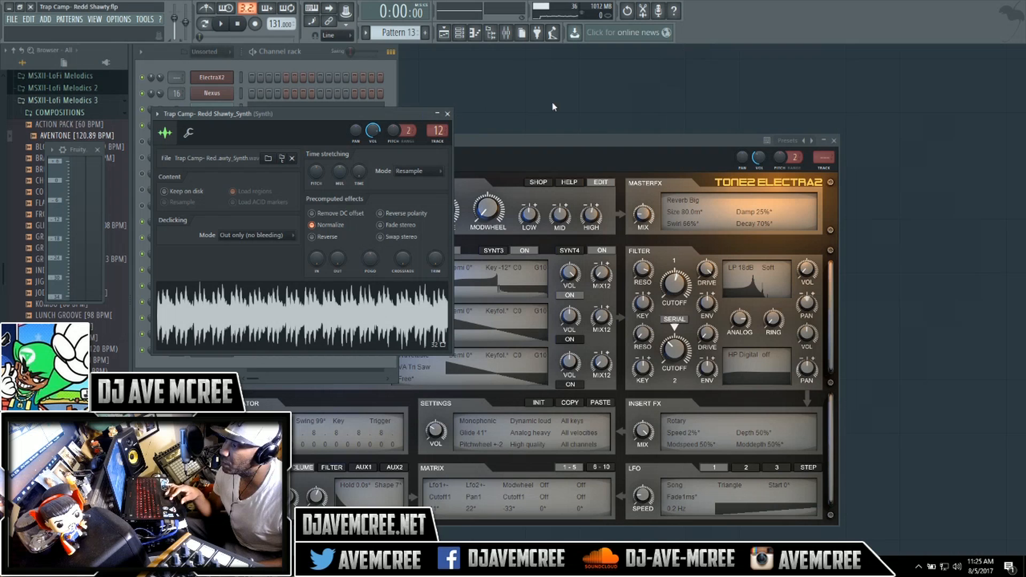
{"action": "left_click", "coordinate": [716, 138]}
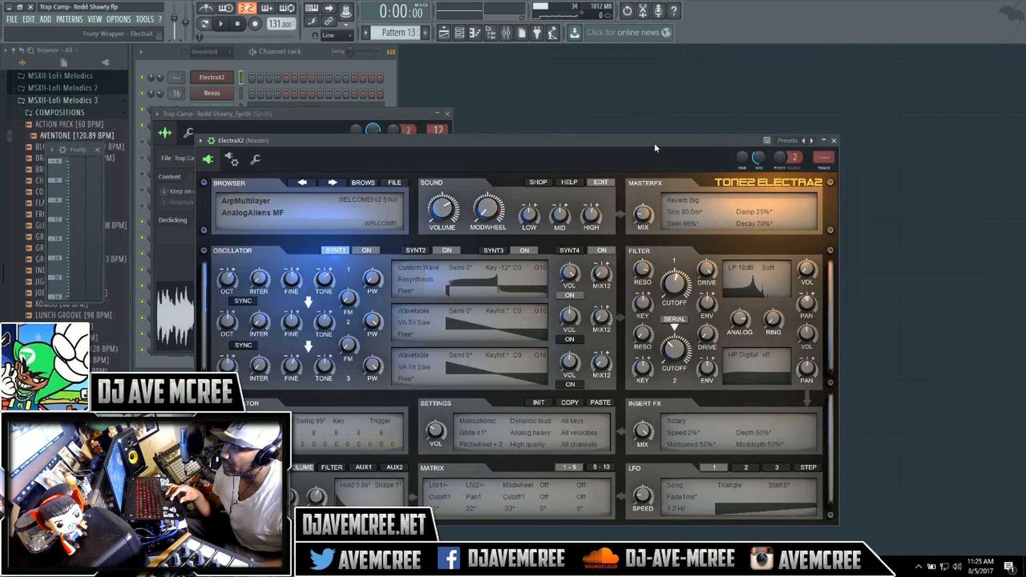
{"action": "left_click", "coordinate": [834, 141]}
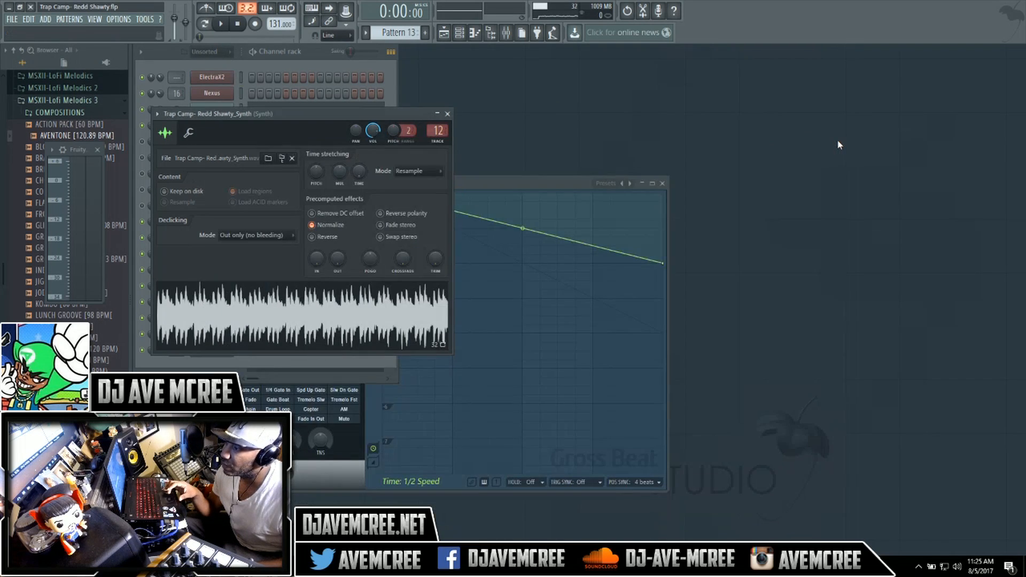
{"action": "left_click", "coordinate": [662, 184]}
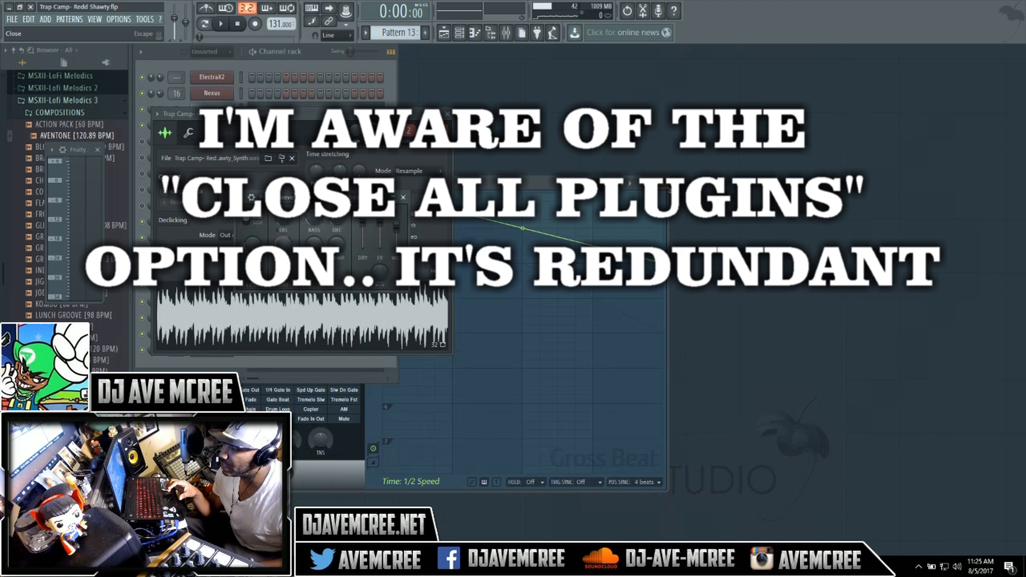
{"action": "left_click", "coordinate": [403, 197]}
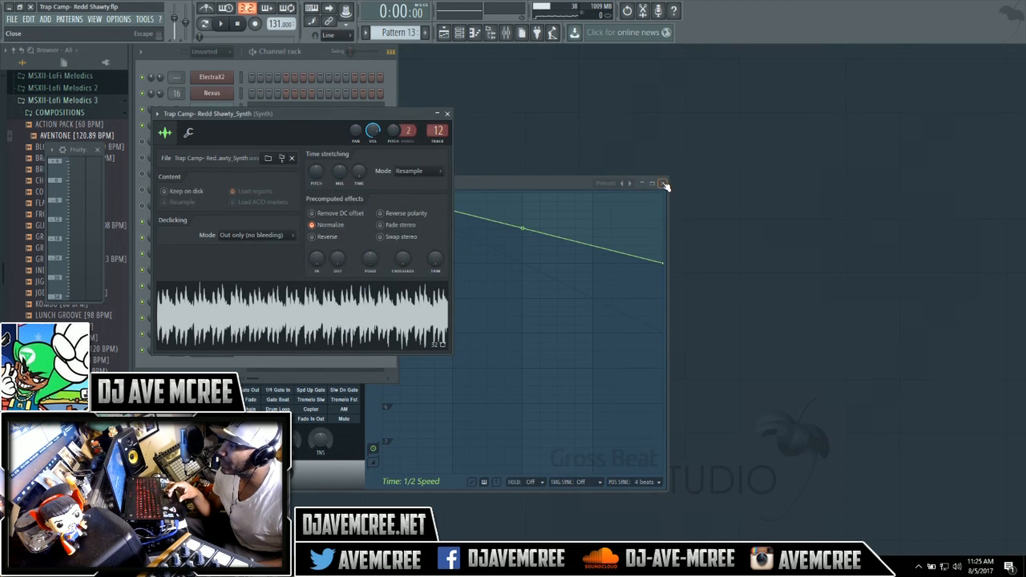
{"action": "left_click", "coordinate": [664, 184]}
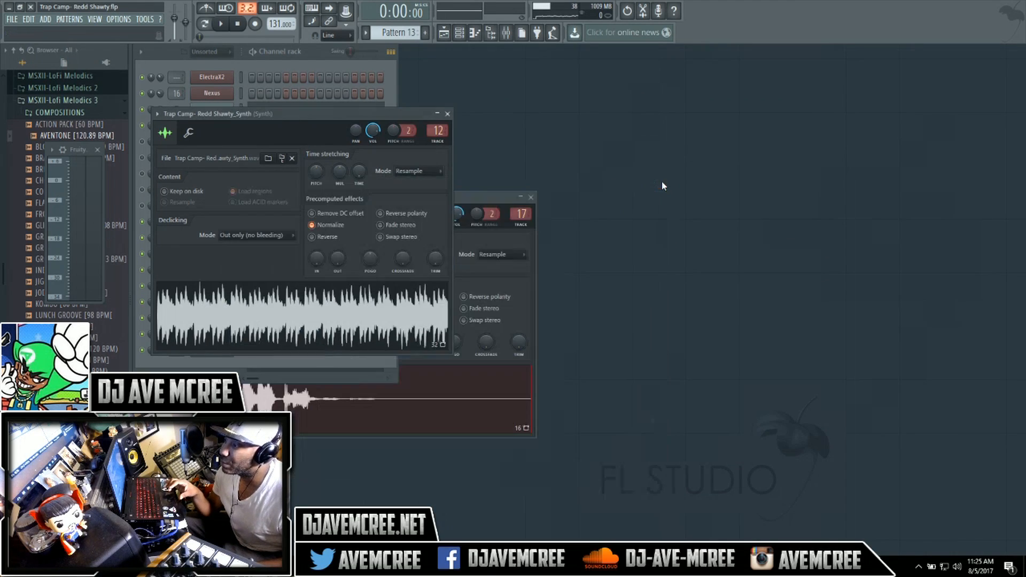
{"action": "left_click", "coordinate": [447, 114]}
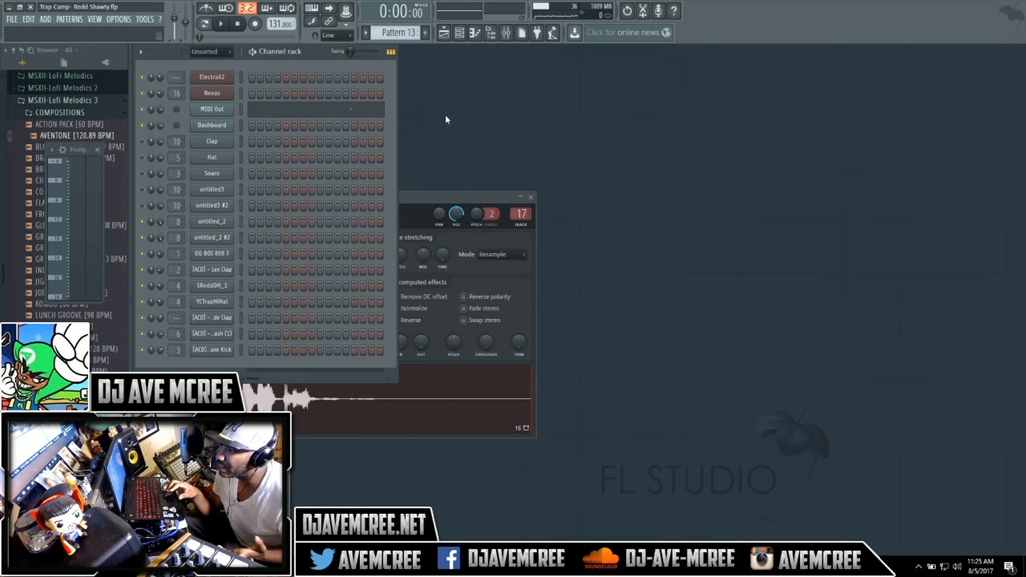
{"action": "left_click", "coordinate": [530, 197]}
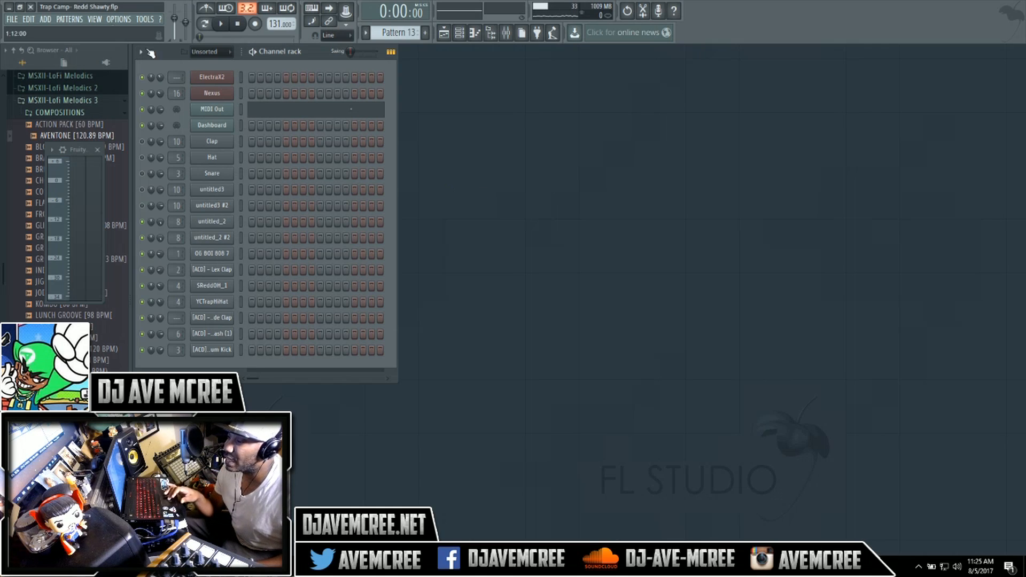
{"action": "left_click", "coordinate": [117, 20]}
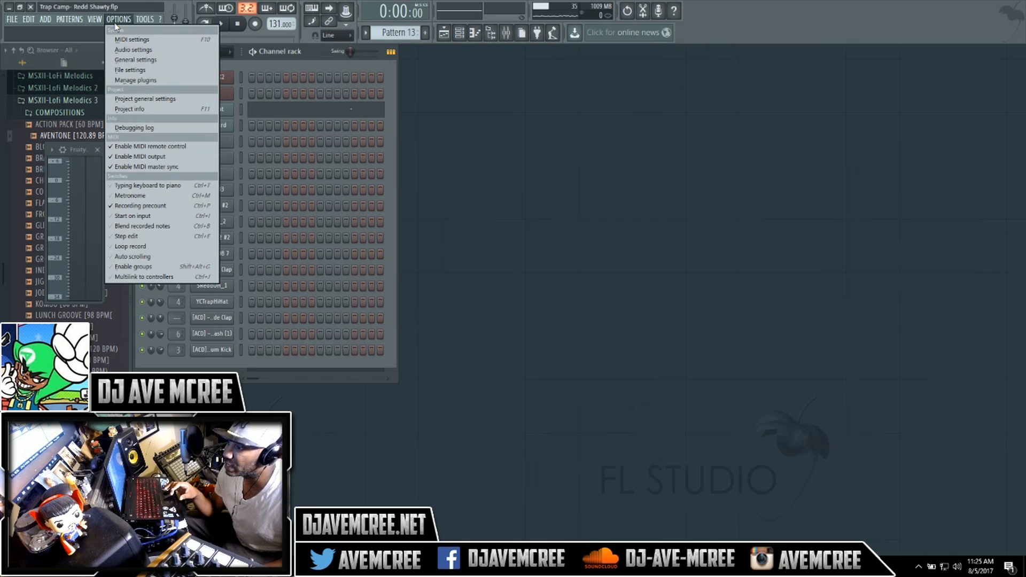
{"action": "mouse_move", "coordinate": [88, 22]}
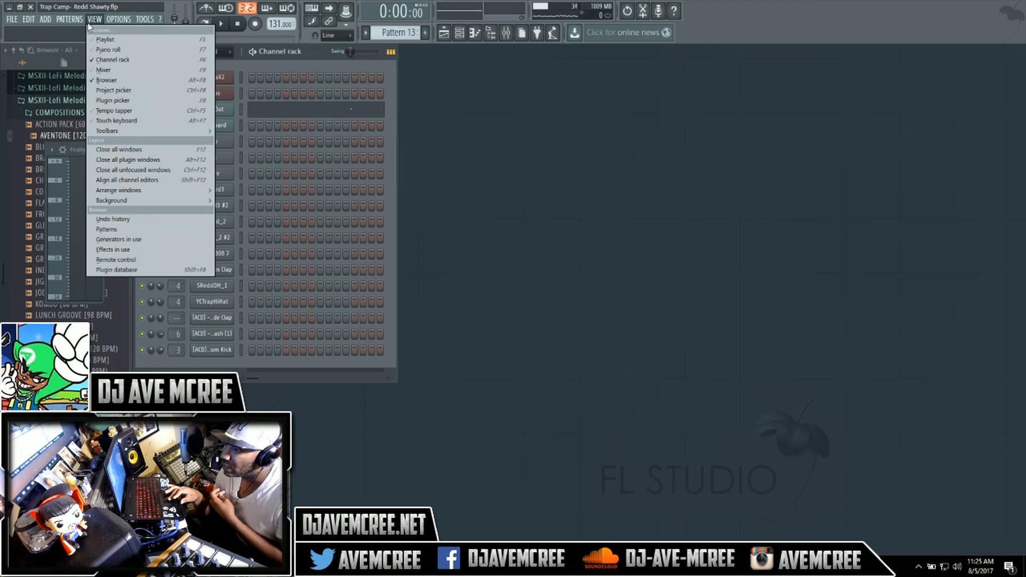
{"action": "left_click", "coordinate": [316, 54]}
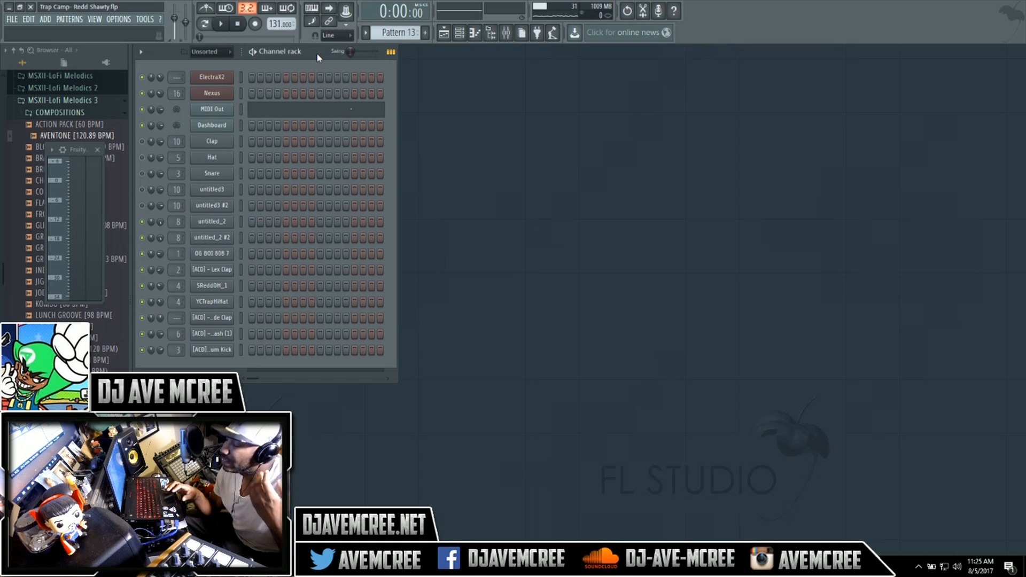
View the Clap channel's sampler settings twice, closing their window each time
{"action": "left_click", "coordinate": [216, 142]}
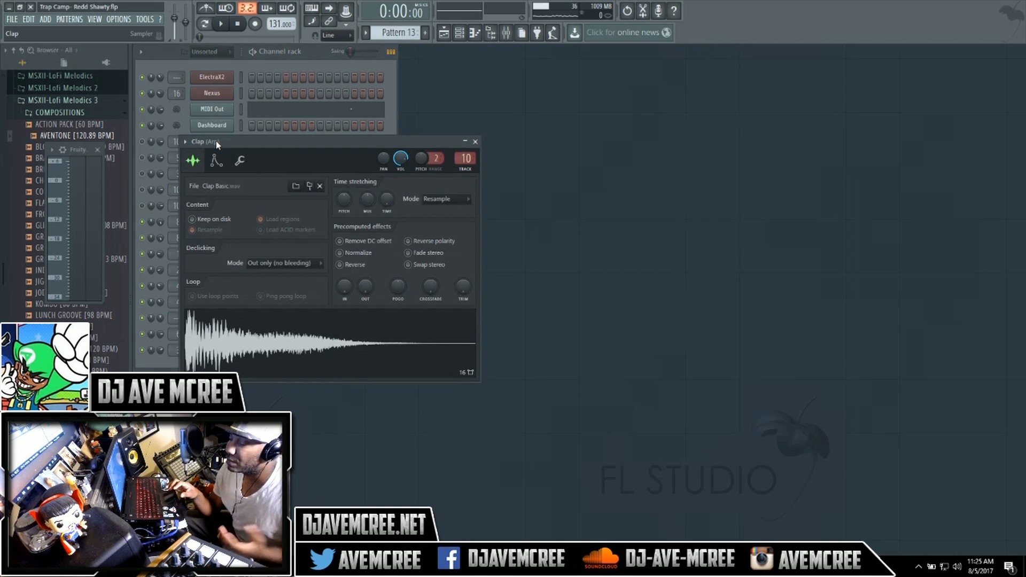
{"action": "left_click", "coordinate": [475, 142]}
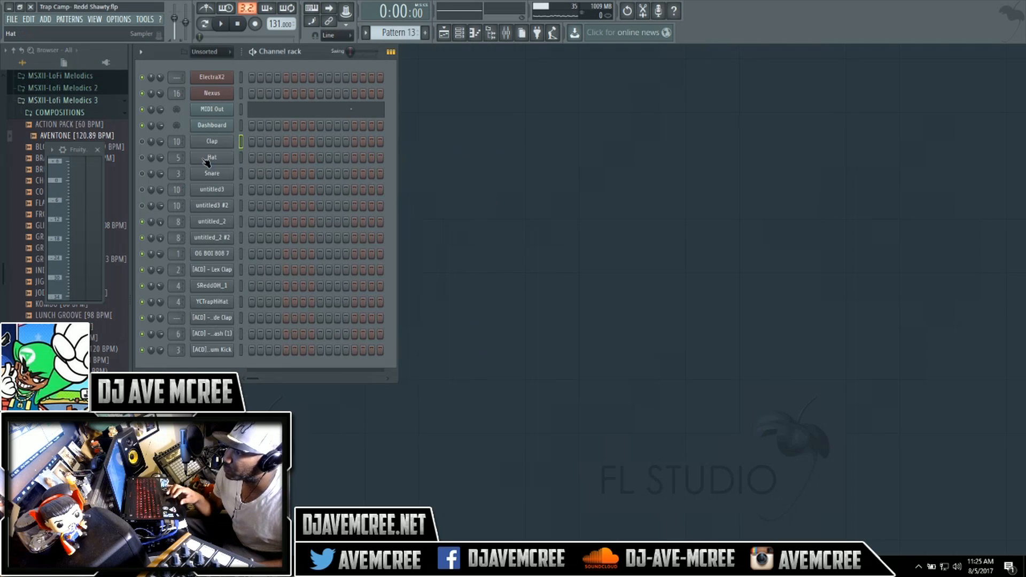
{"action": "left_click", "coordinate": [212, 157]}
{"action": "left_click", "coordinate": [212, 142]}
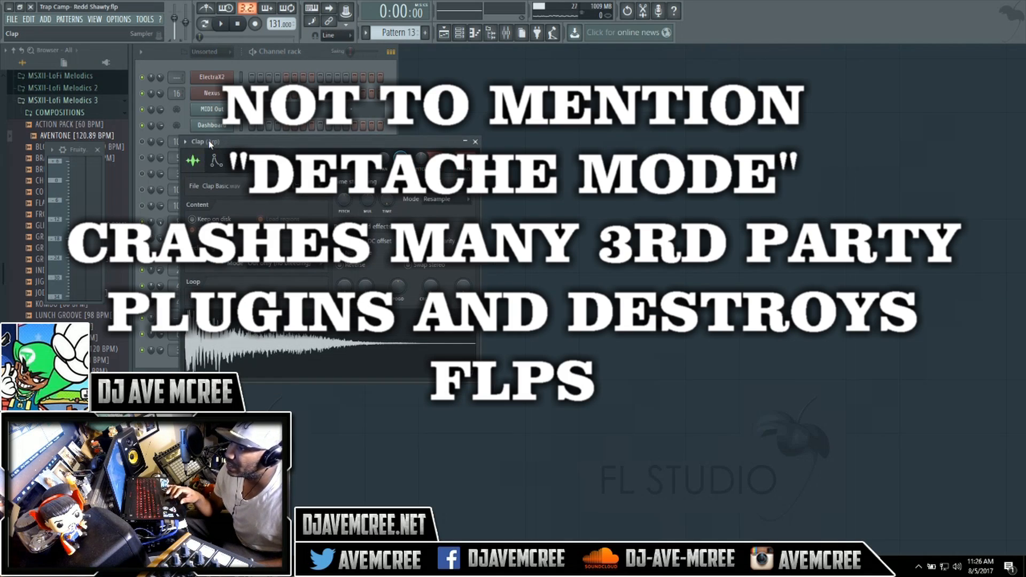
{"action": "left_click", "coordinate": [475, 142]}
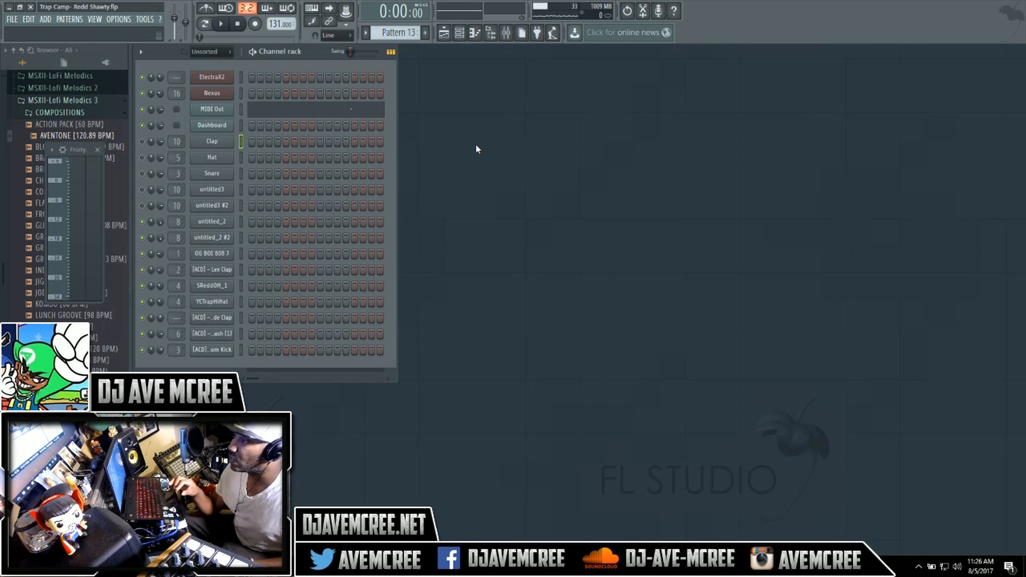
Examine the available macros, including the one that switches smart disable for all plugins, without running any
{"action": "left_click", "coordinate": [152, 21]}
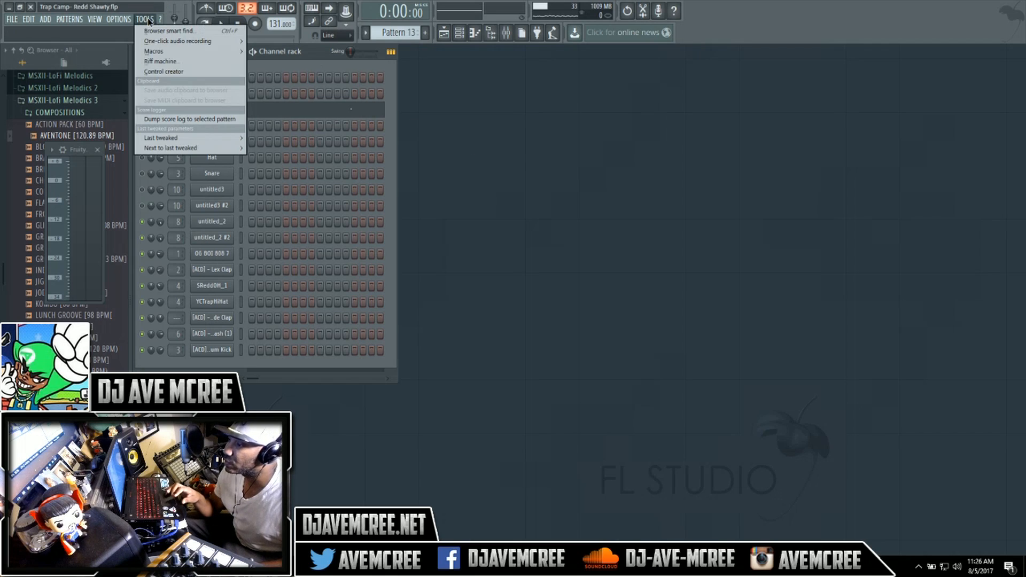
{"action": "mouse_move", "coordinate": [176, 44]}
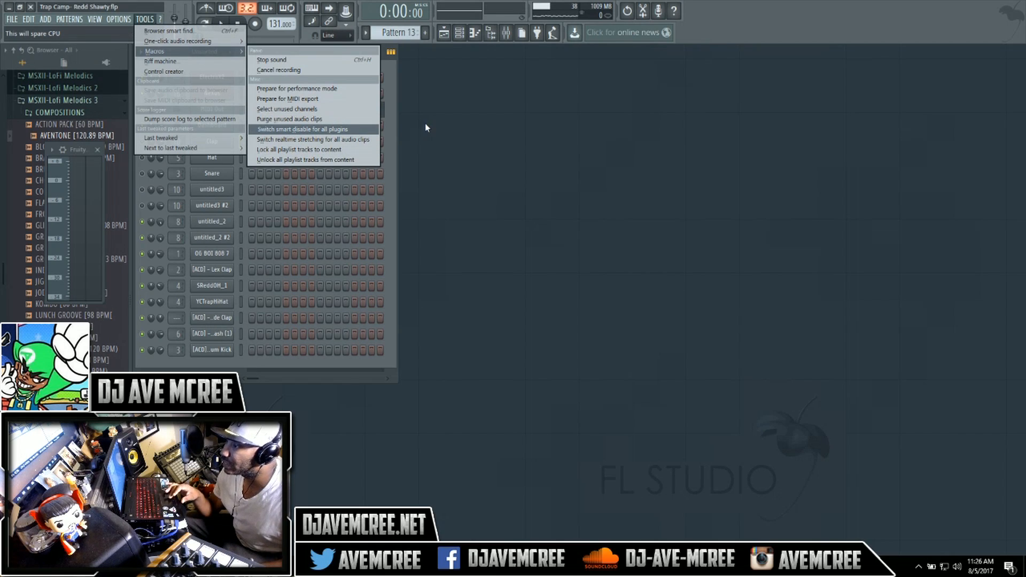
{"action": "left_click", "coordinate": [457, 129]}
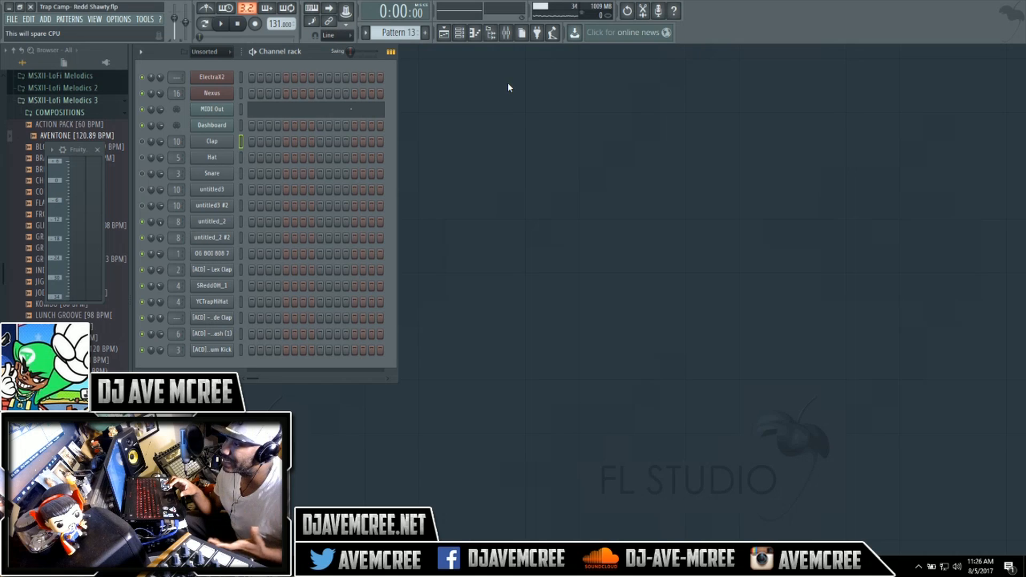
Review the audio device settings and the general system settings, and close the settings window without changing anything
{"action": "left_click", "coordinate": [118, 19]}
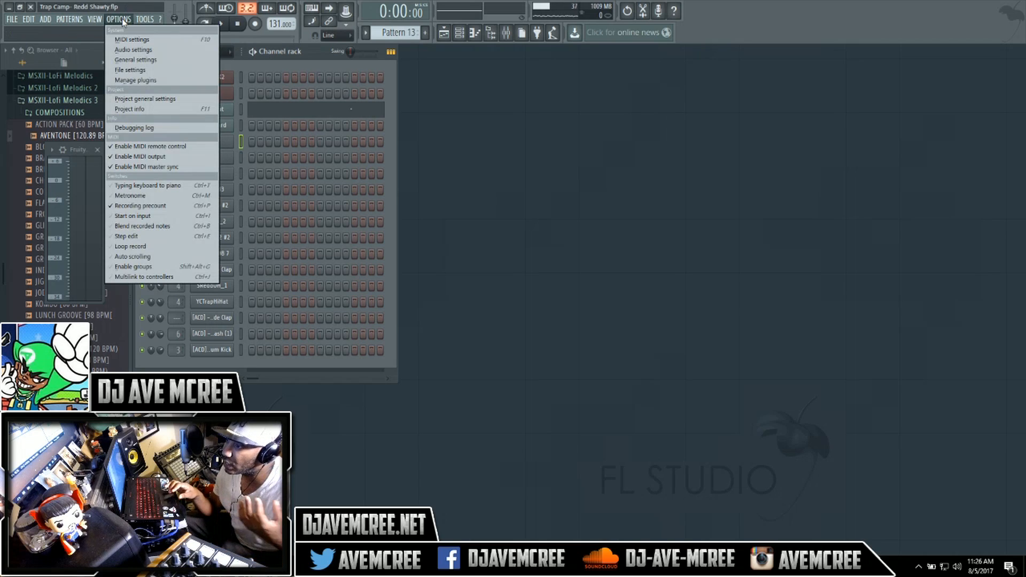
{"action": "left_click", "coordinate": [132, 52]}
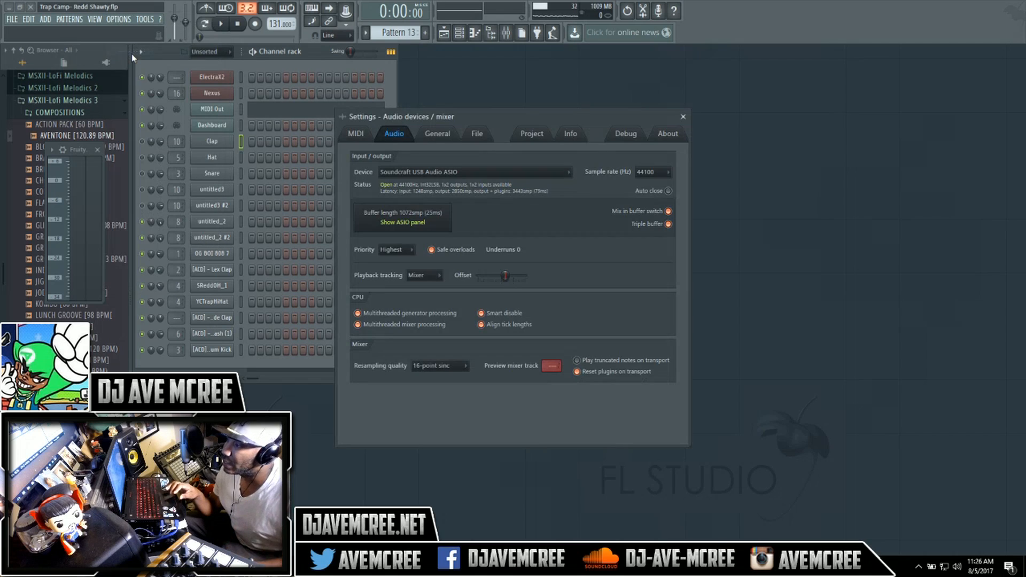
{"action": "left_click", "coordinate": [453, 136]}
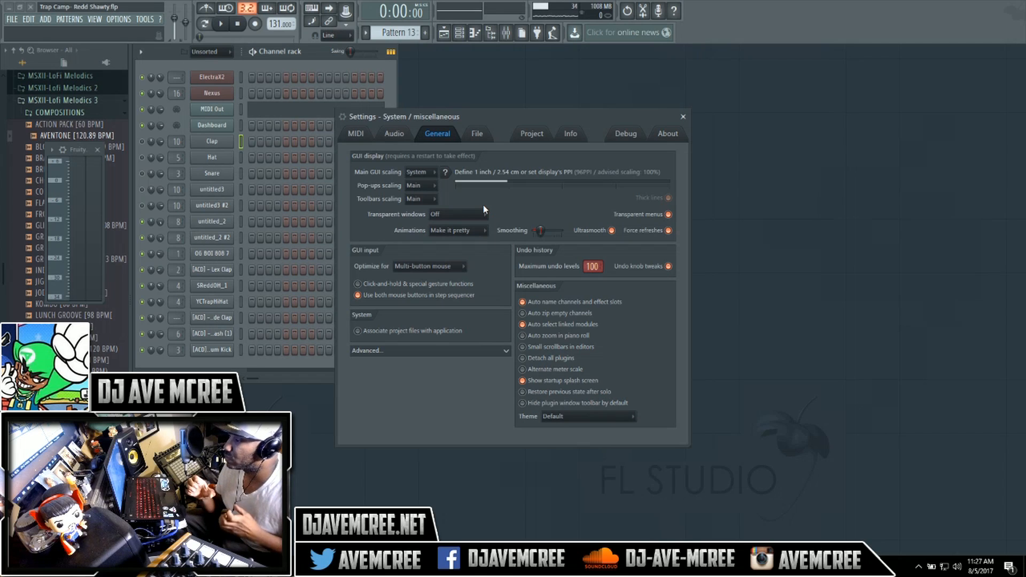
{"action": "left_click", "coordinate": [684, 117]}
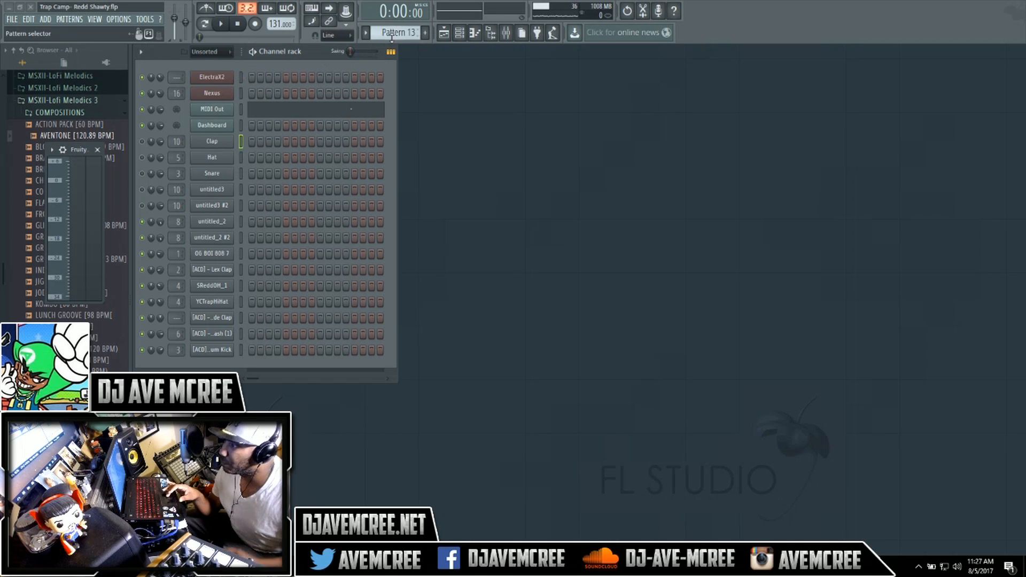
Switch the active pattern to Pattern 1 and display the playlist
{"action": "left_click_drag", "start_coordinate": [391, 37], "coordinate": [392, 64]}
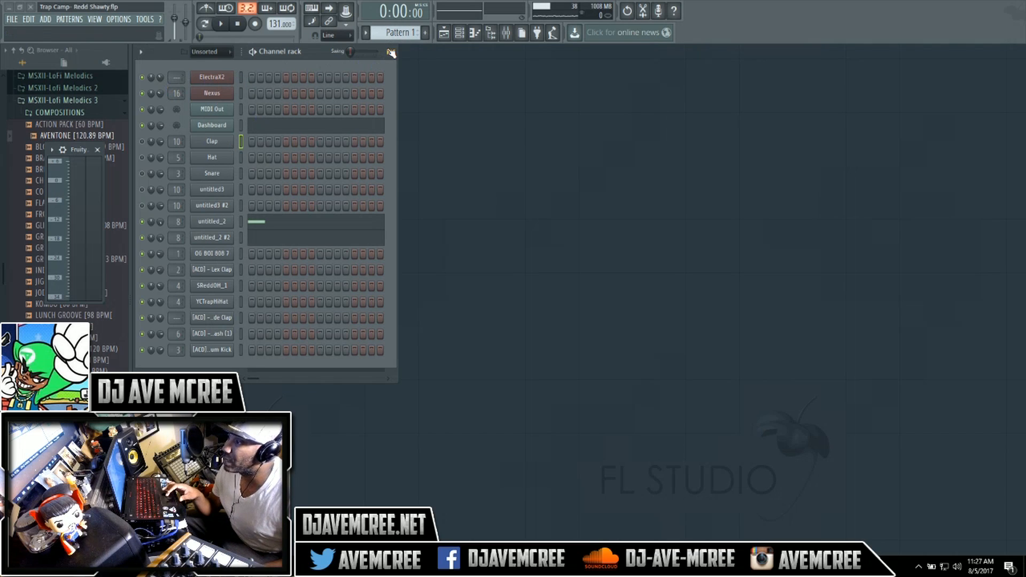
{"action": "left_click", "coordinate": [444, 34]}
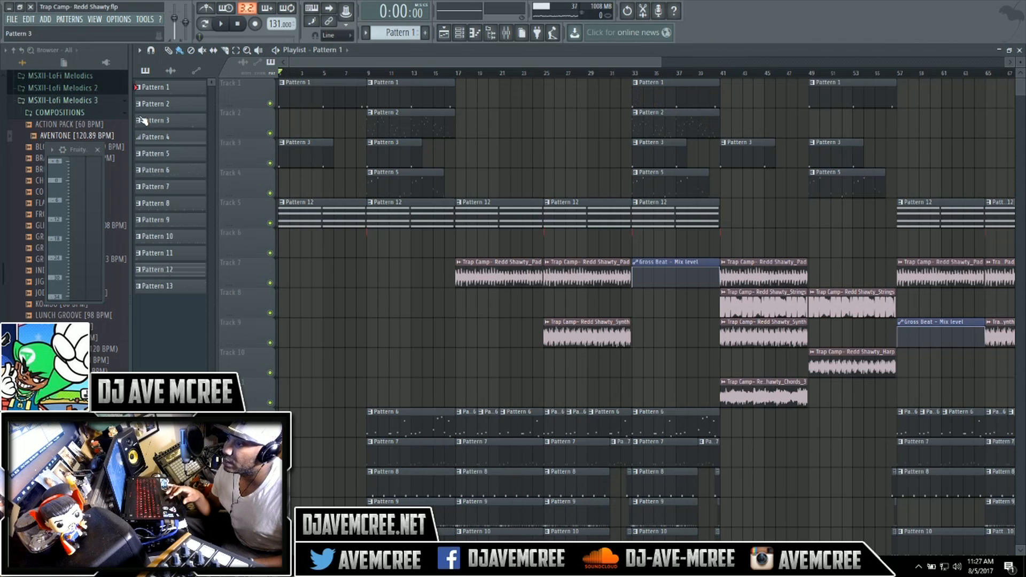
Look through the available view and option commands, inspect the audio device and mixer settings again, and close the settings window
{"action": "left_click", "coordinate": [119, 20]}
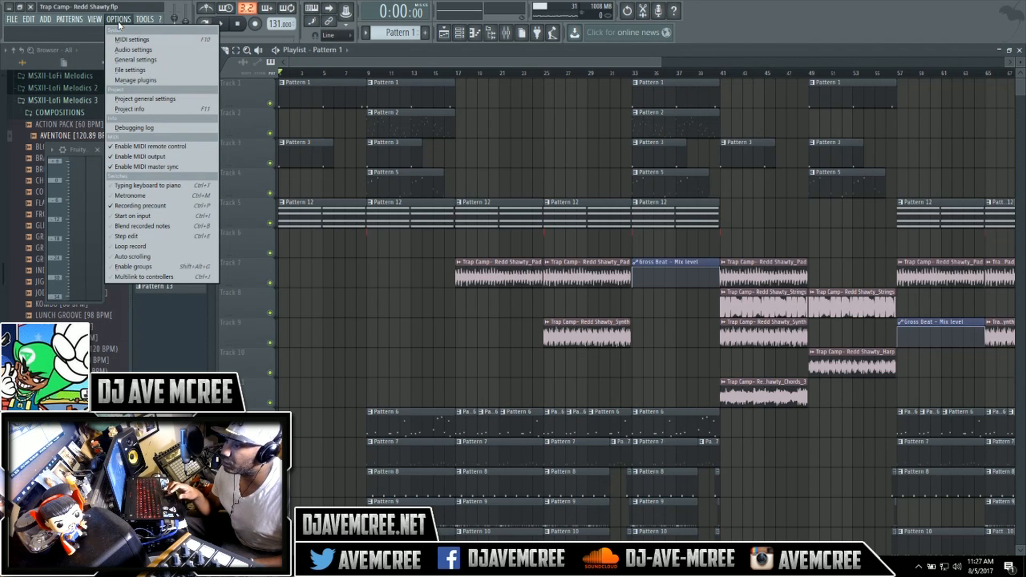
{"action": "left_click", "coordinate": [95, 20]}
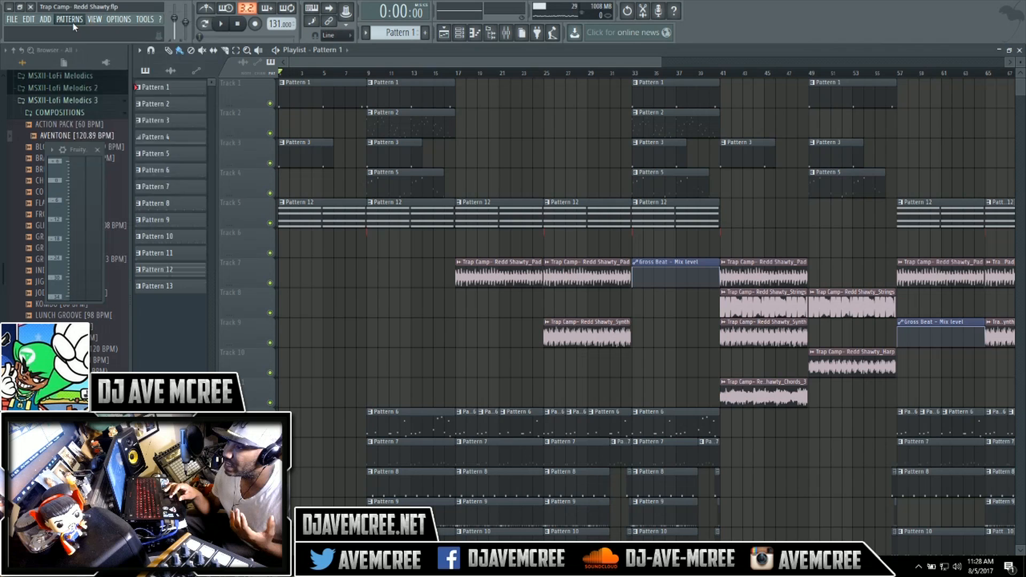
{"action": "left_click", "coordinate": [72, 21]}
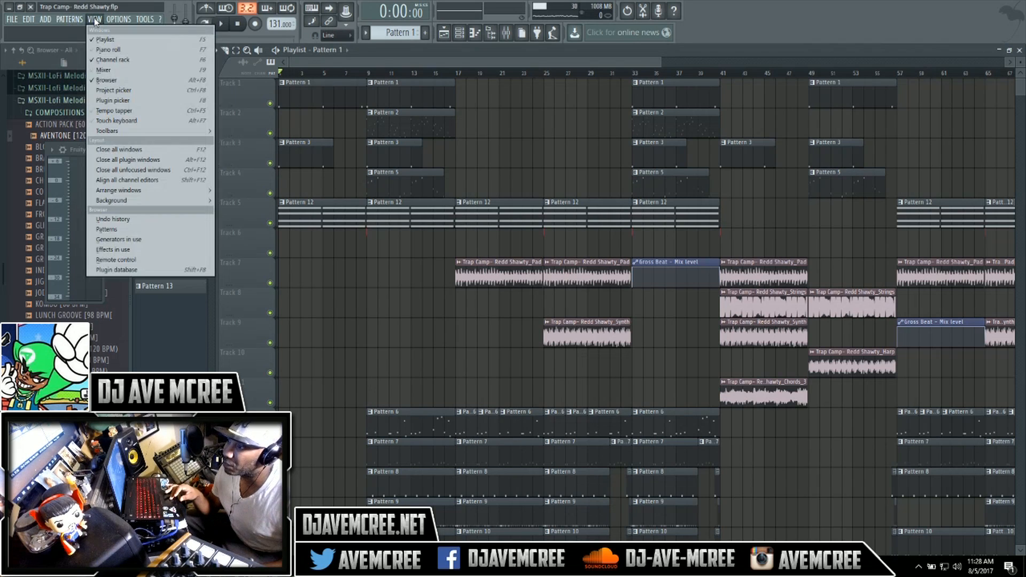
{"action": "left_click", "coordinate": [117, 22]}
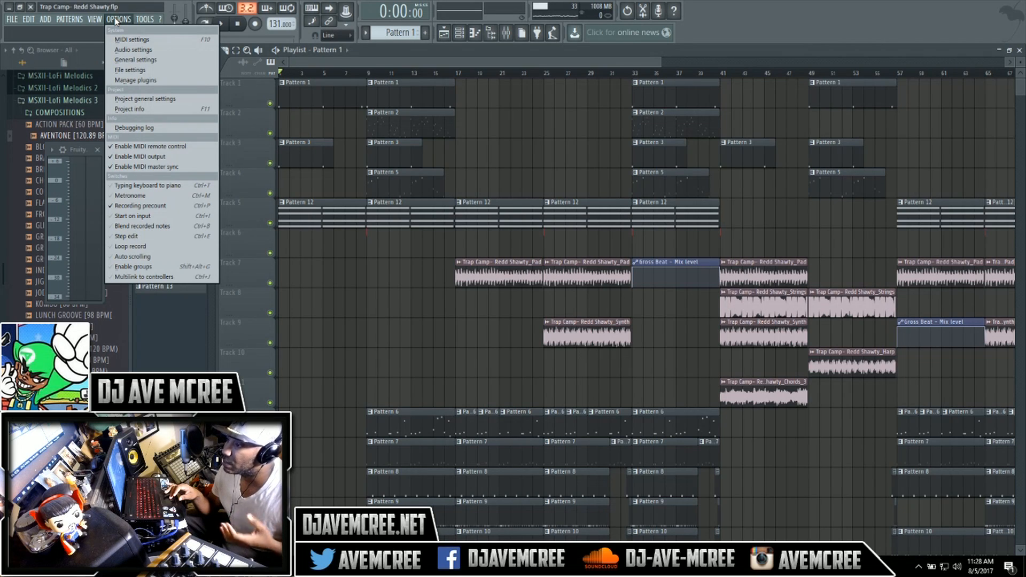
{"action": "mouse_move", "coordinate": [138, 22]}
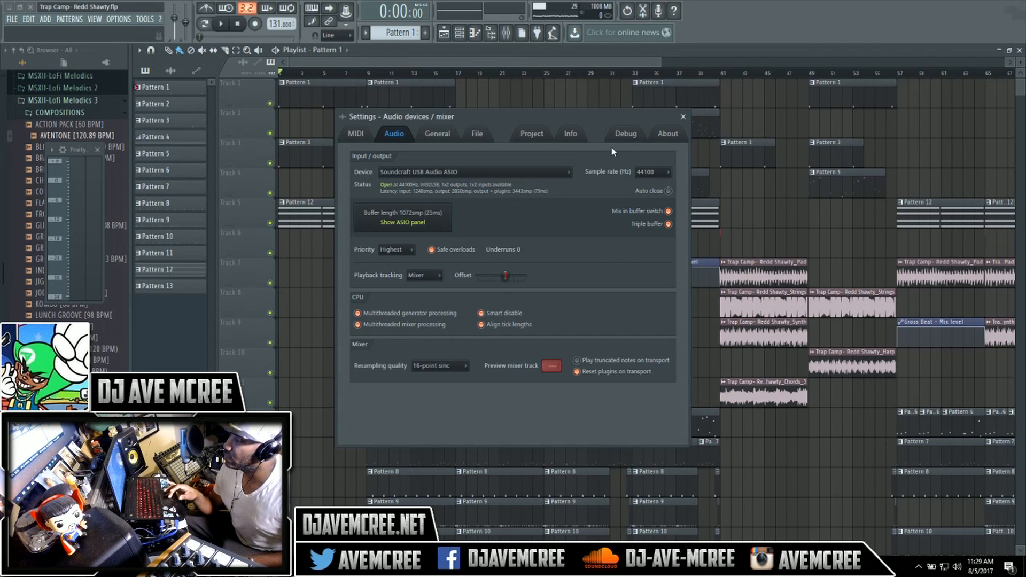
{"action": "left_click", "coordinate": [683, 117]}
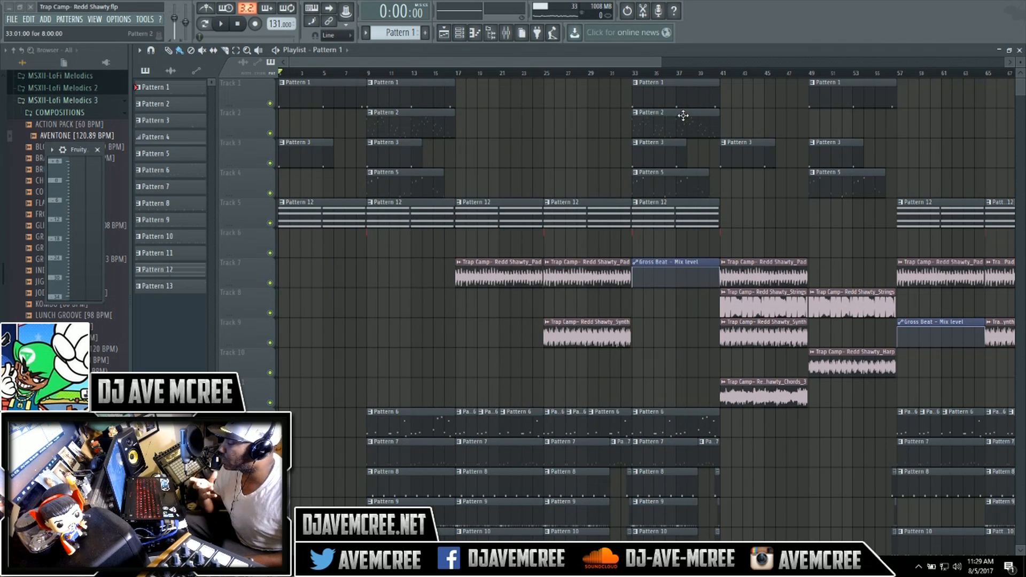